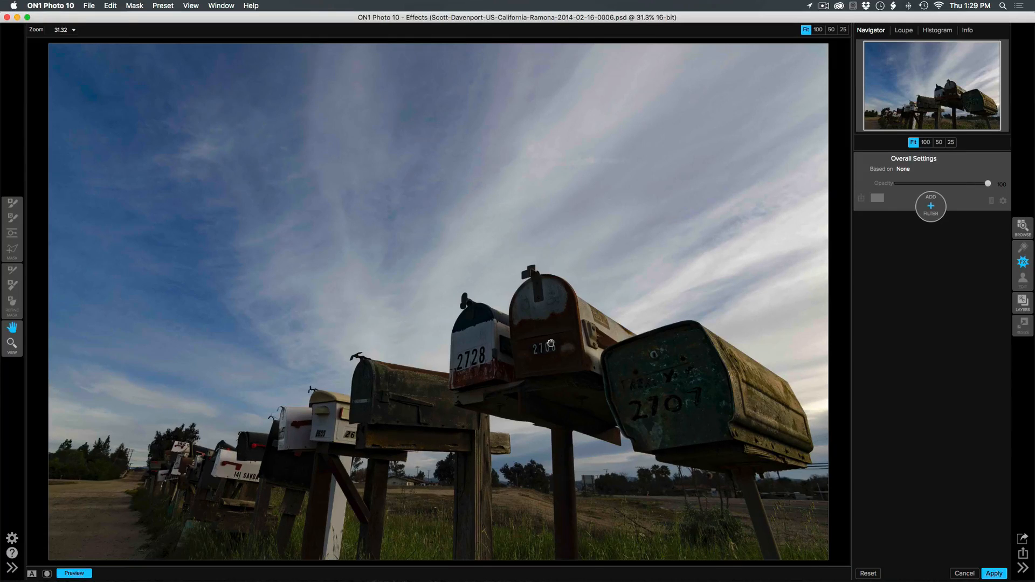
# Add an Adjustment Brush filter, invert its mask to cover the whole photo, and set Brightness to 55 and Warmth to 14
pyautogui.click(935, 206)
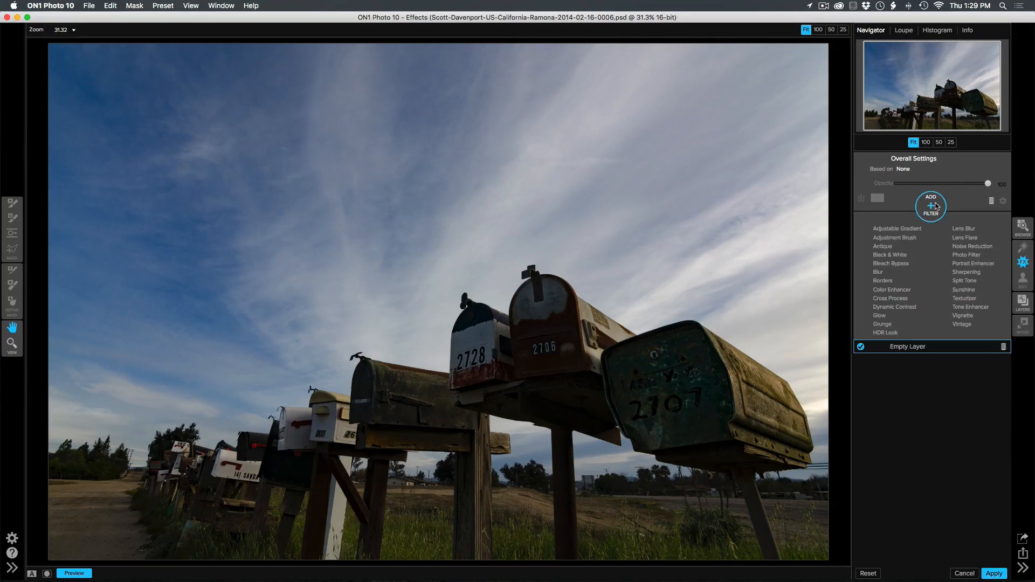
pyautogui.click(903, 238)
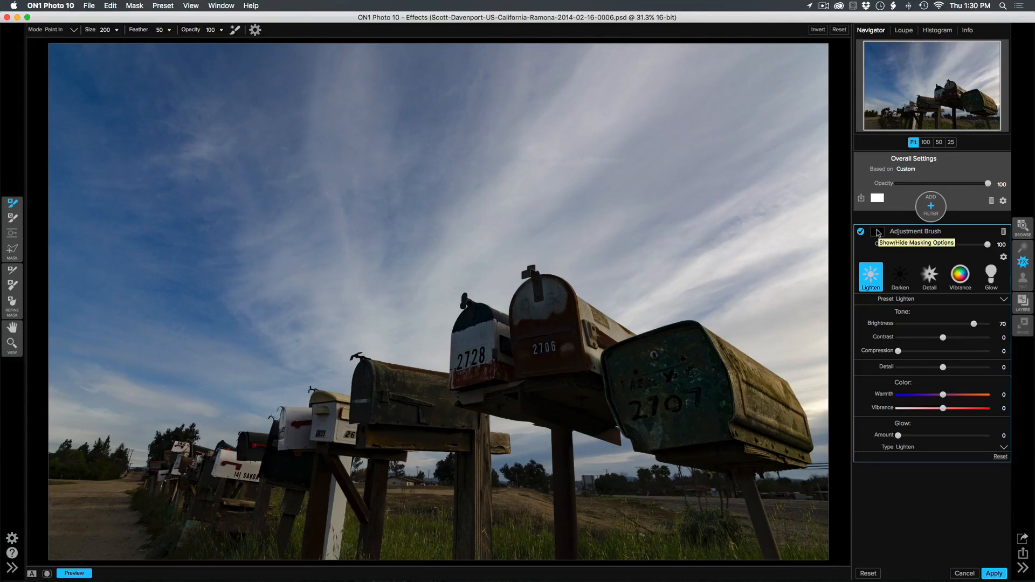
pyautogui.click(877, 233)
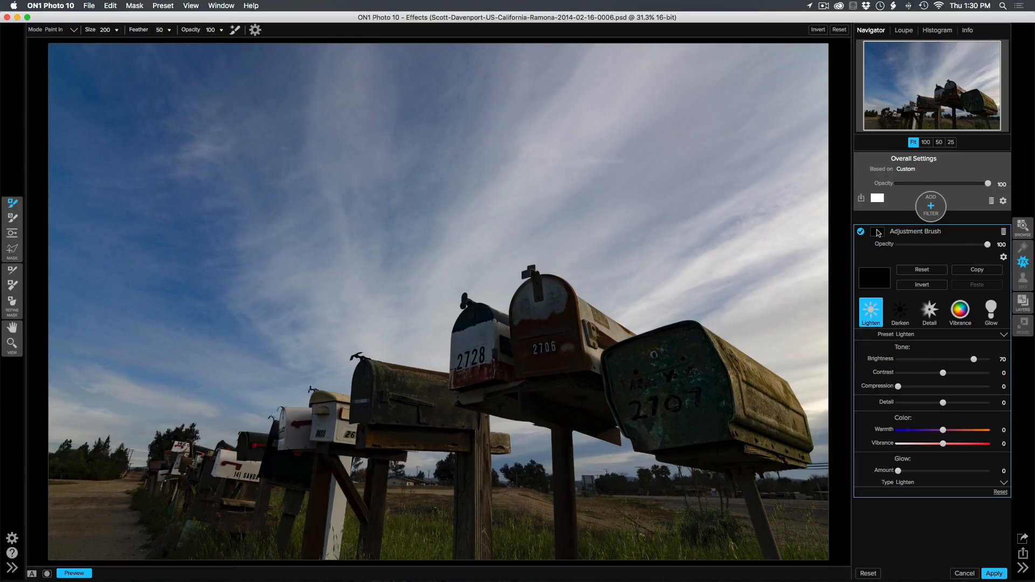
pyautogui.click(921, 286)
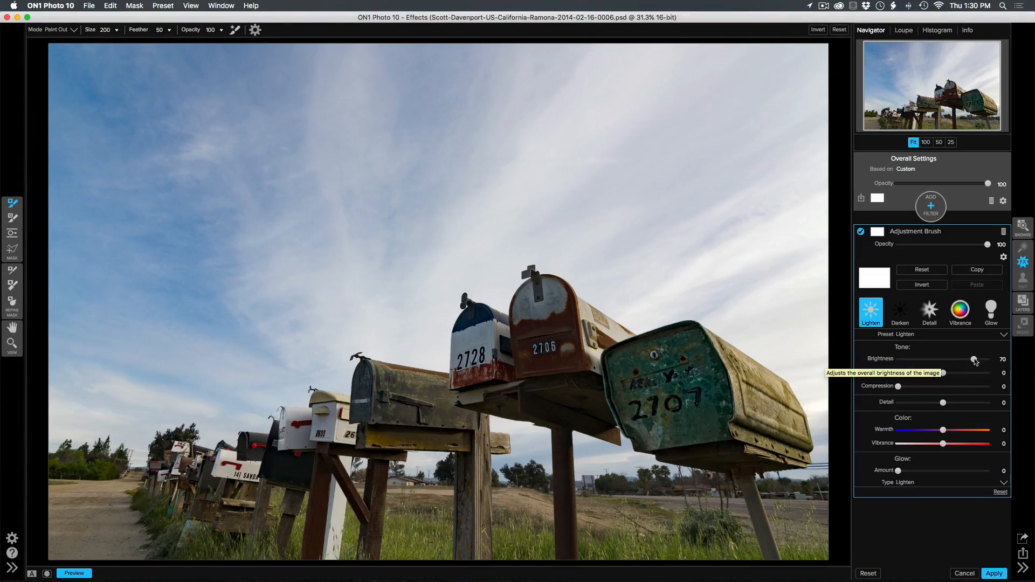
pyautogui.moveTo(974, 361); pyautogui.dragTo(967, 361)
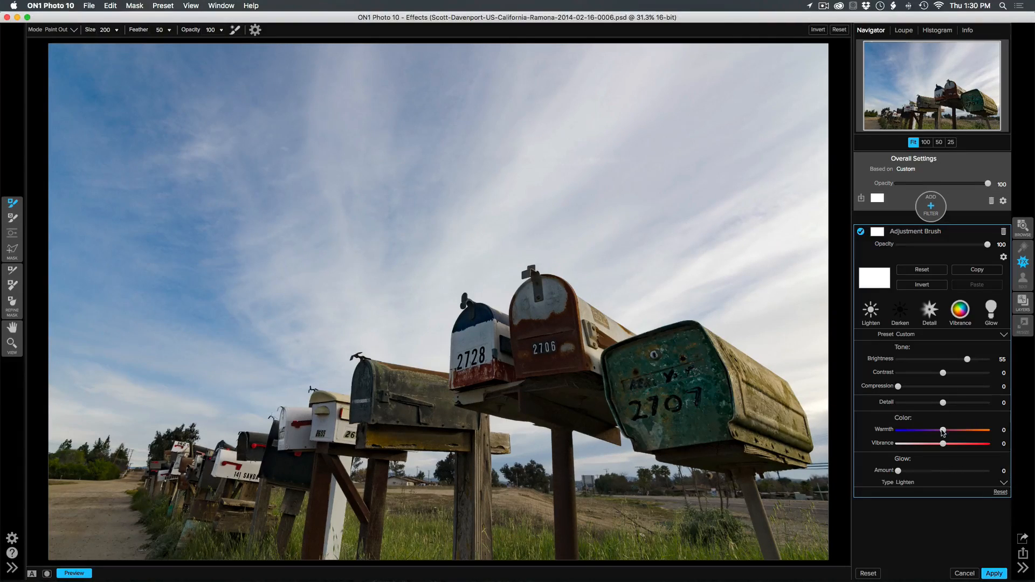
pyautogui.moveTo(943, 433); pyautogui.dragTo(950, 433)
# Protect Highlights at 56 and Skin at 40 in the Adjustment Brush filter, and compare the photo with the filter off and on
pyautogui.click(1003, 258)
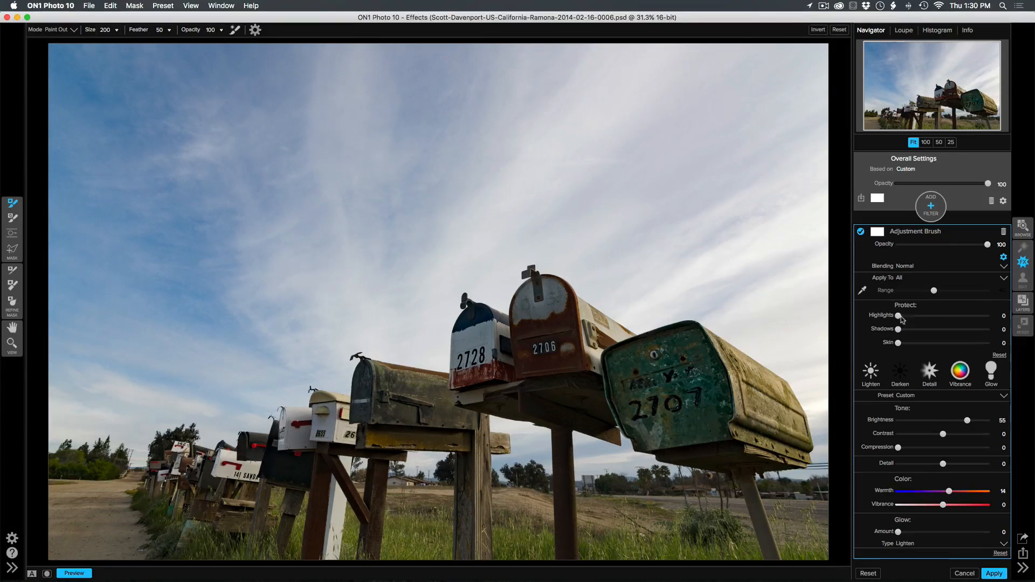
pyautogui.moveTo(898, 317); pyautogui.dragTo(954, 317)
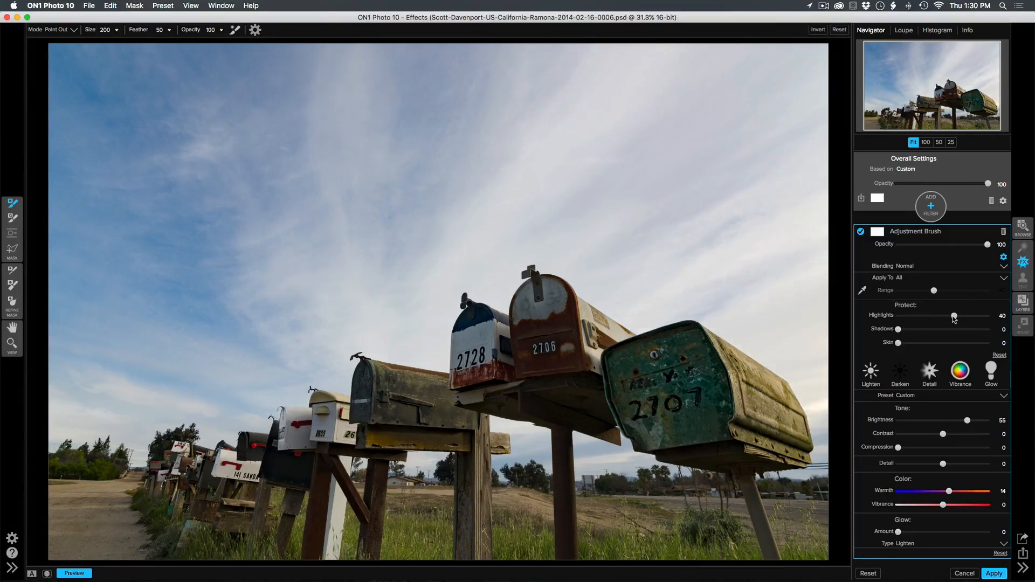
pyautogui.click(933, 344)
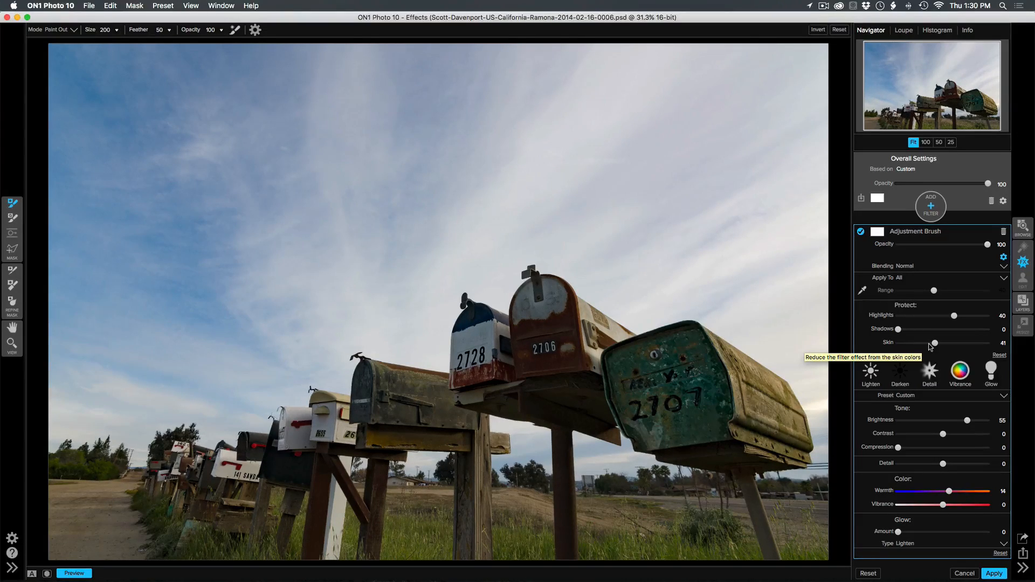
pyautogui.click(976, 316)
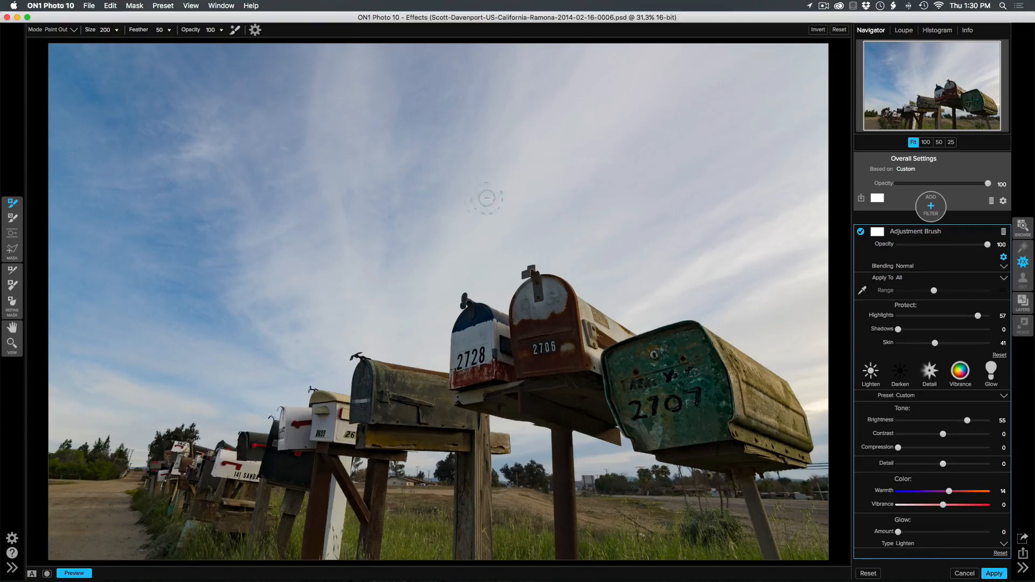
pyautogui.click(970, 316)
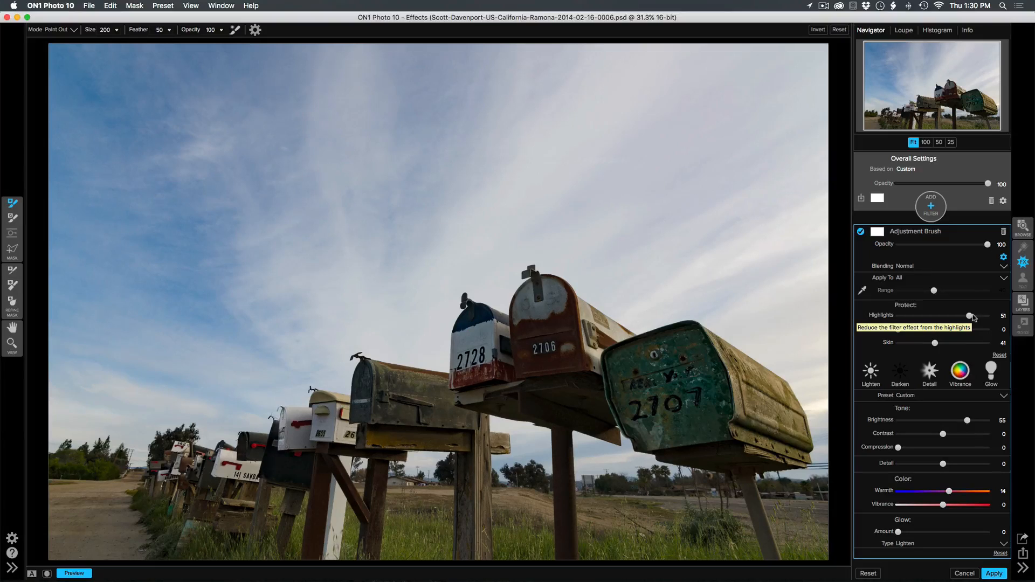
pyautogui.click(975, 316)
pyautogui.click(928, 343)
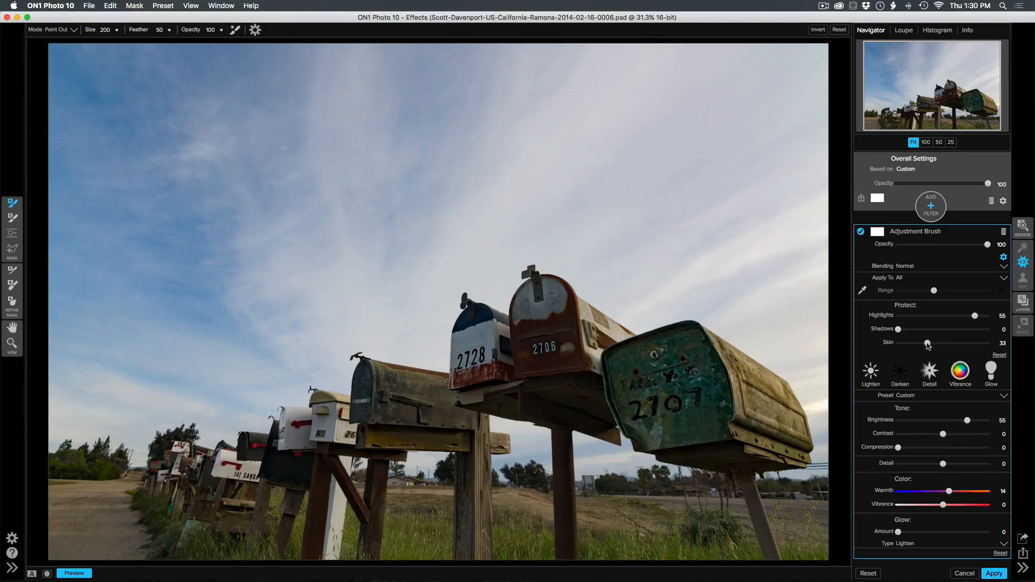
pyautogui.moveTo(934, 347)
pyautogui.mouseDown()
pyautogui.moveTo(966, 347)
pyautogui.moveTo(934, 346)
pyautogui.mouseUp()
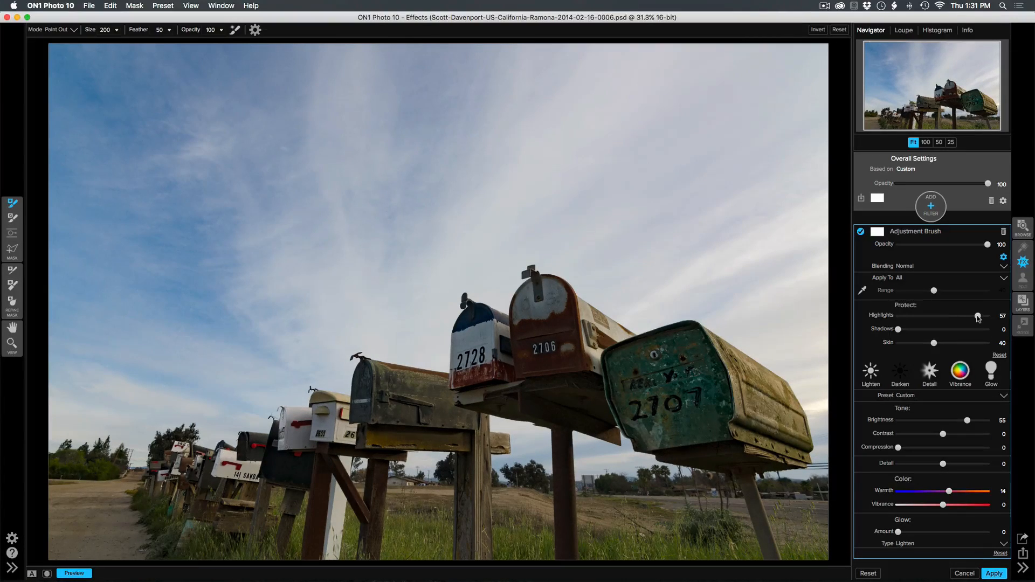
pyautogui.moveTo(975, 317); pyautogui.dragTo(977, 316)
pyautogui.click(861, 232)
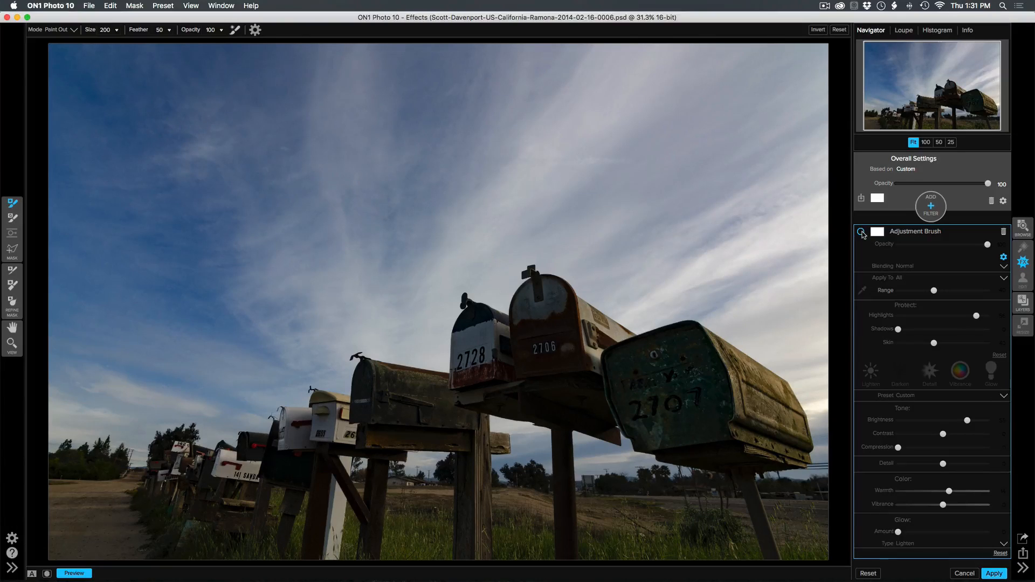
pyautogui.click(860, 232)
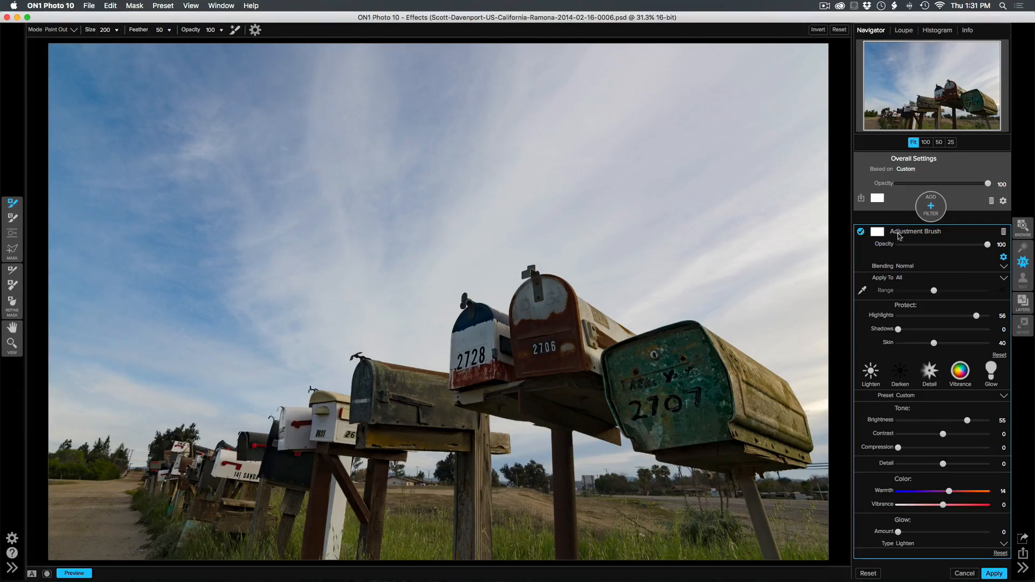
# Add a Dynamic Contrast filter with Large detail at 28 and Small detail at 8
pyautogui.click(927, 211)
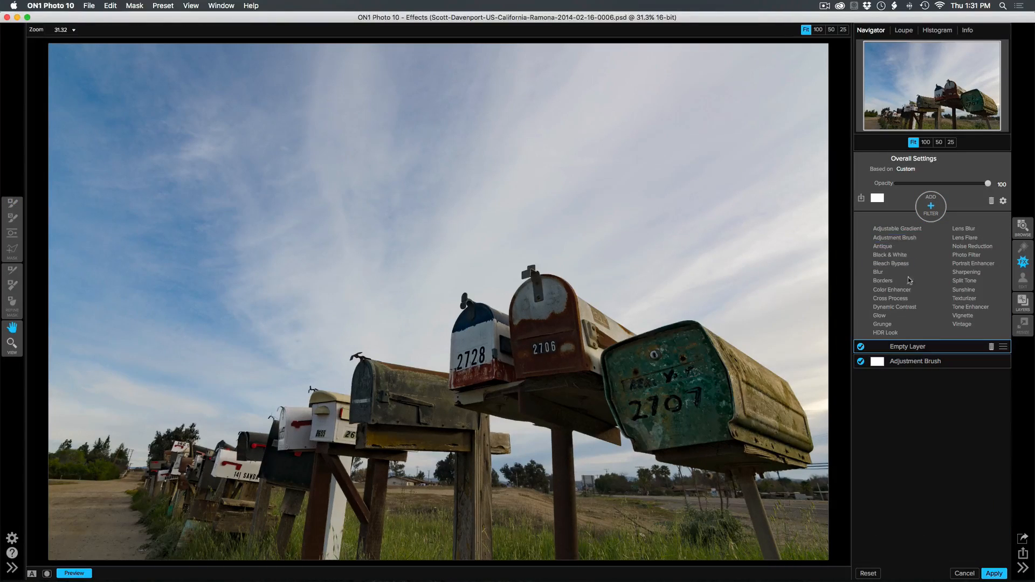
pyautogui.click(903, 307)
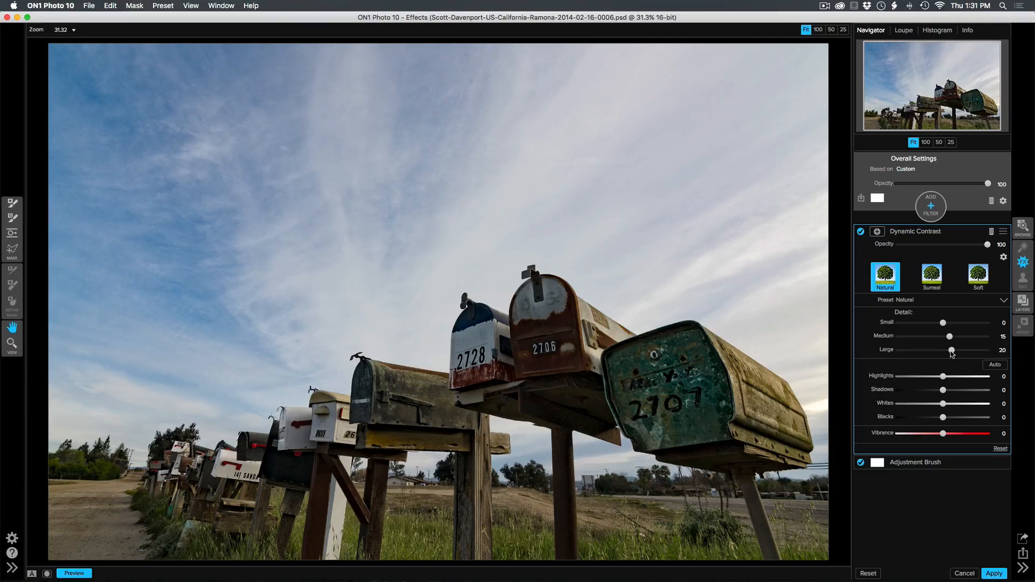
pyautogui.moveTo(952, 353); pyautogui.dragTo(955, 354)
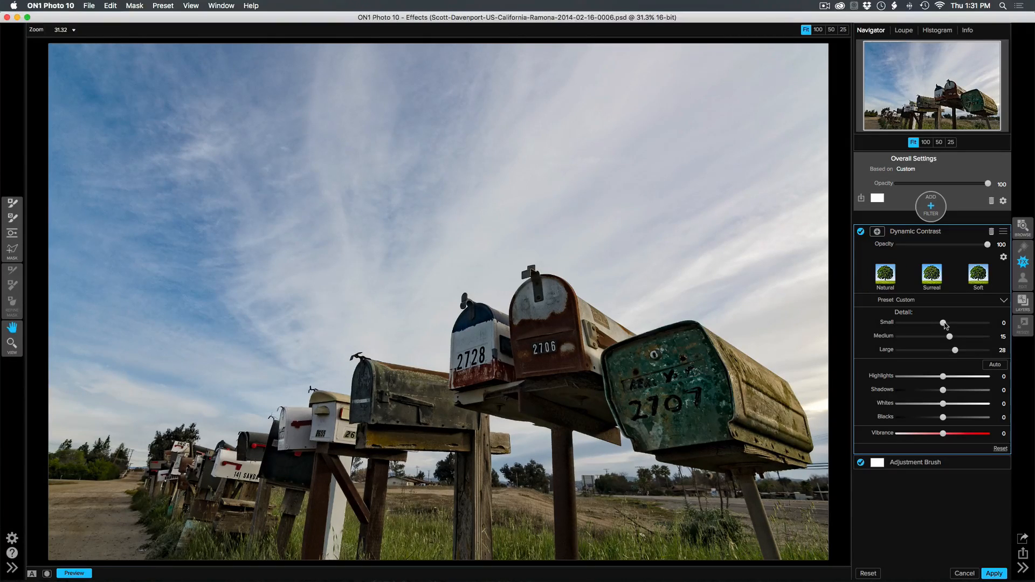
pyautogui.click(978, 323)
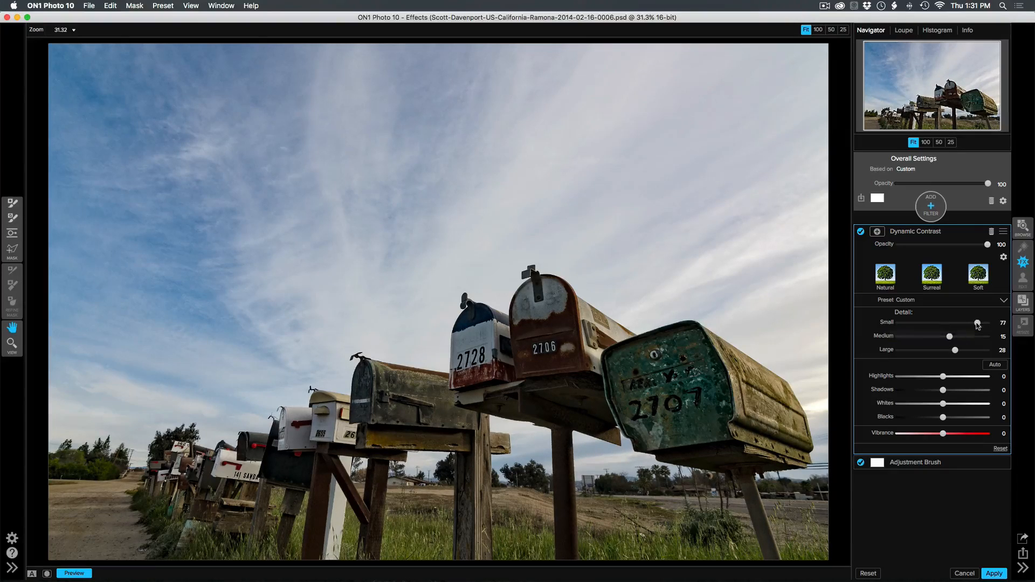
pyautogui.click(941, 323)
pyautogui.click(971, 322)
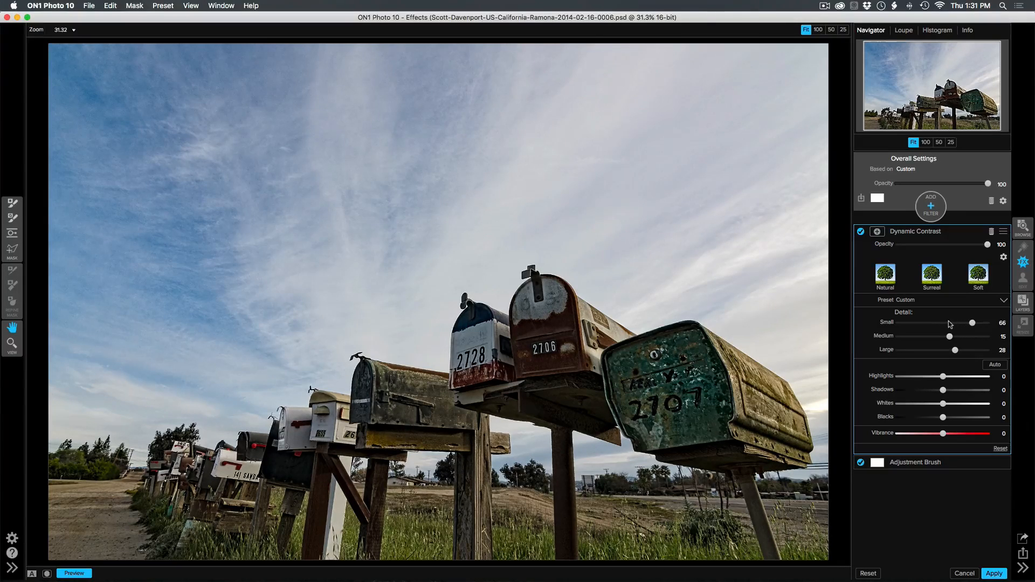
pyautogui.click(944, 322)
pyautogui.moveTo(943, 323); pyautogui.dragTo(947, 325)
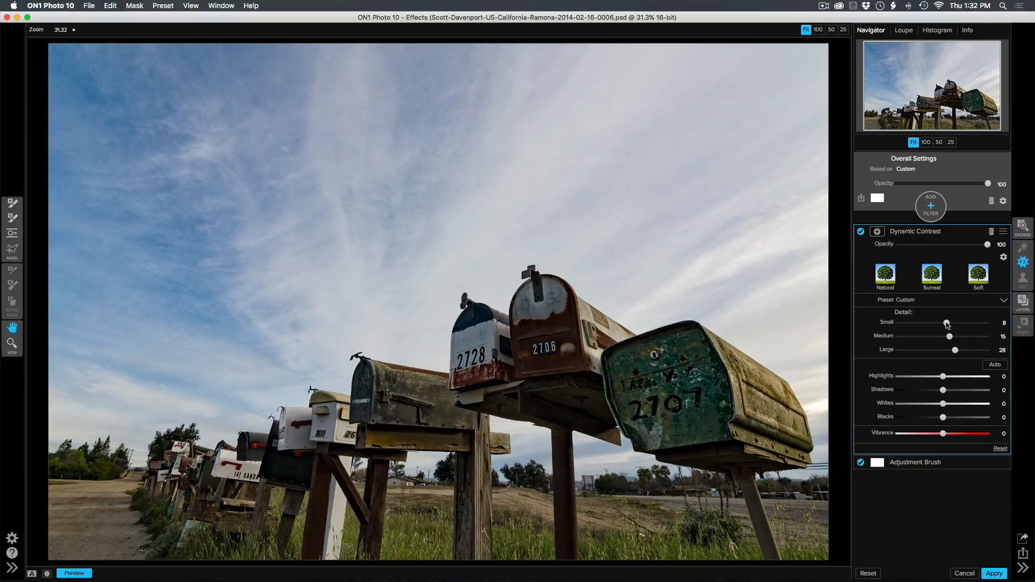
# Add a Color Enhancer filter with Temperature at 24 and Tint at 16
pyautogui.click(933, 205)
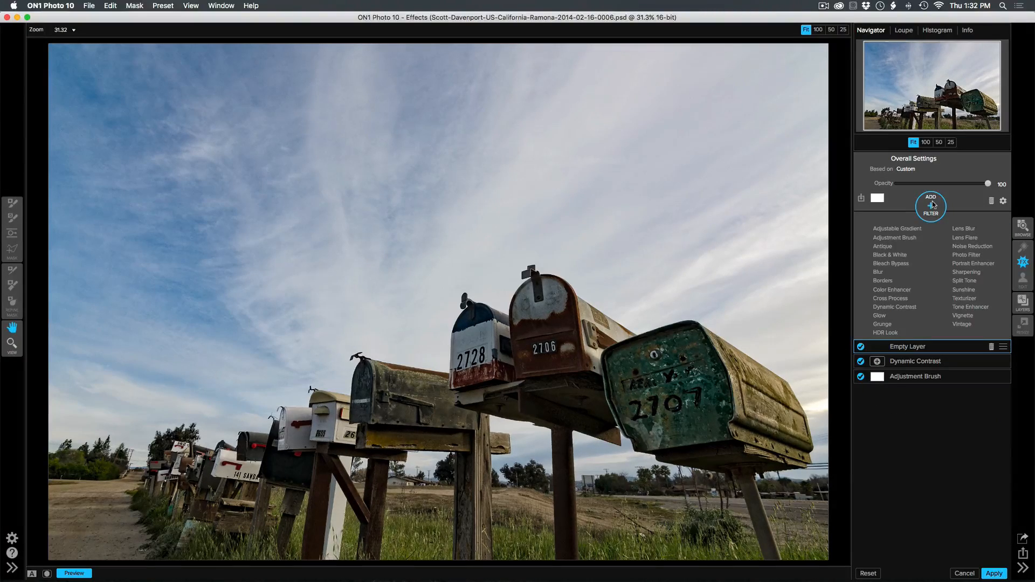
pyautogui.click(899, 292)
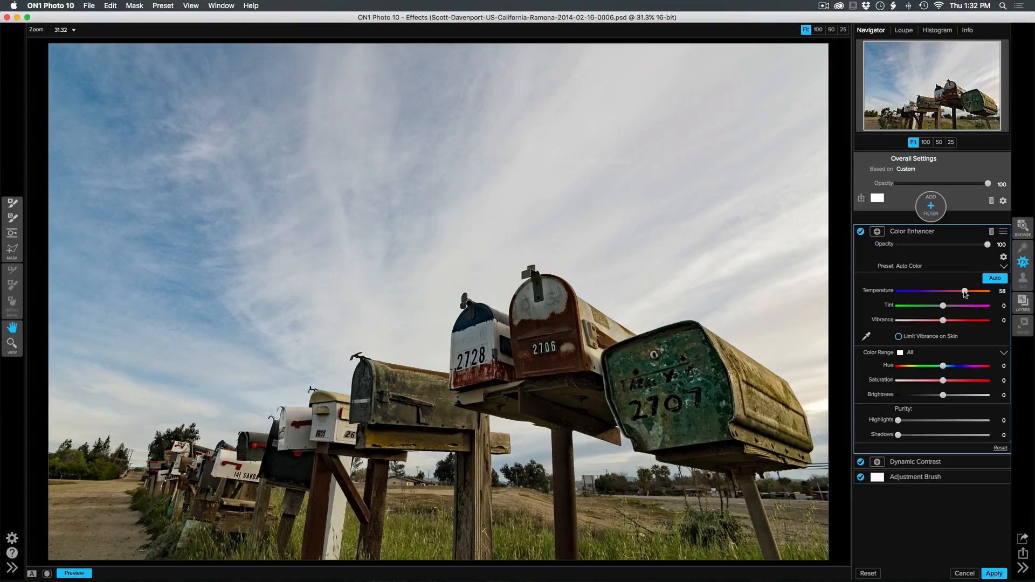
pyautogui.moveTo(964, 292); pyautogui.dragTo(958, 293)
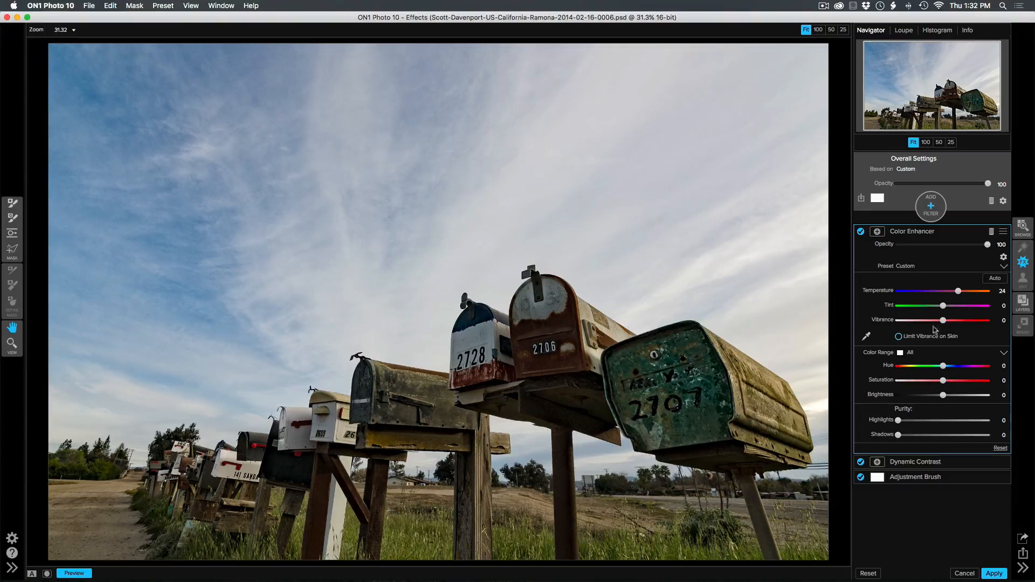
pyautogui.moveTo(944, 307); pyautogui.dragTo(956, 309)
# Set the hue of the Yellow color range to 9 in the Color Enhancer filter
pyautogui.click(911, 354)
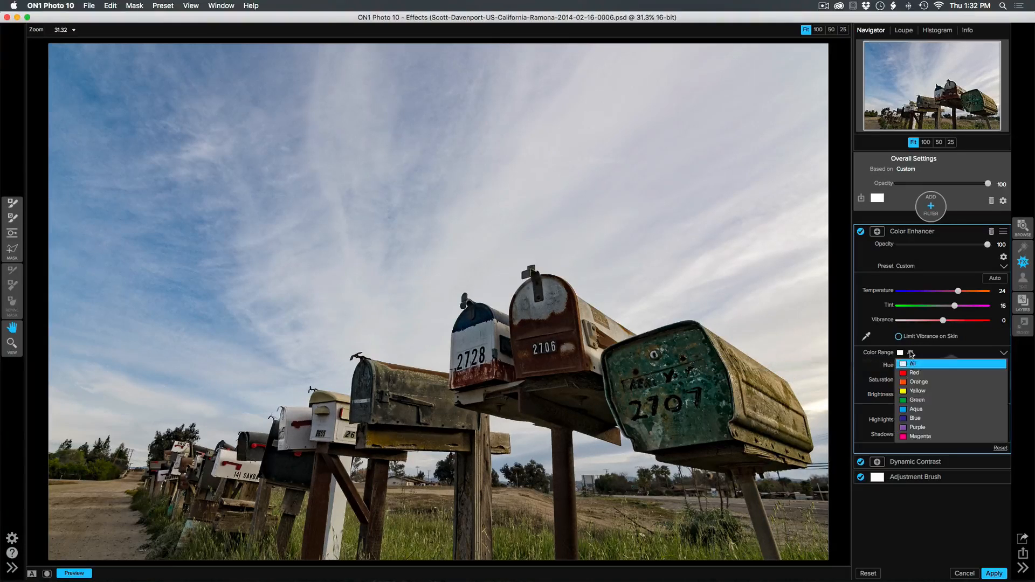
pyautogui.click(911, 390)
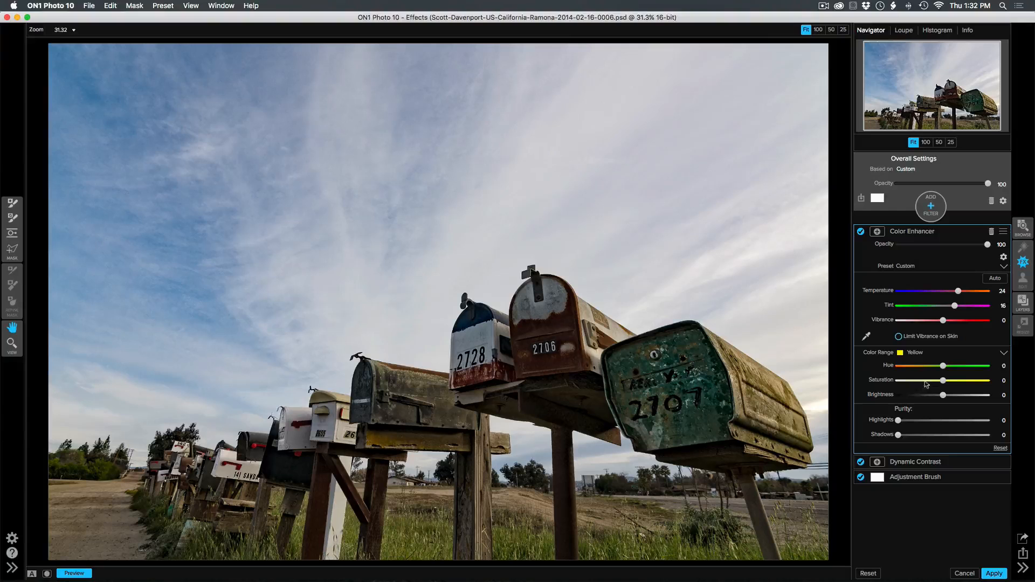
pyautogui.click(950, 367)
pyautogui.doubleClick(888, 366)
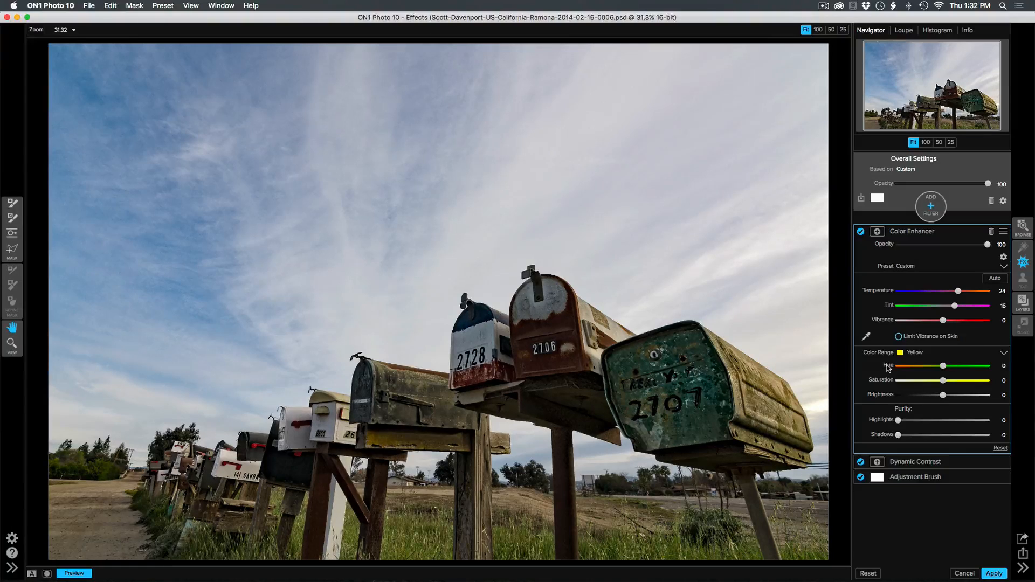
pyautogui.click(975, 366)
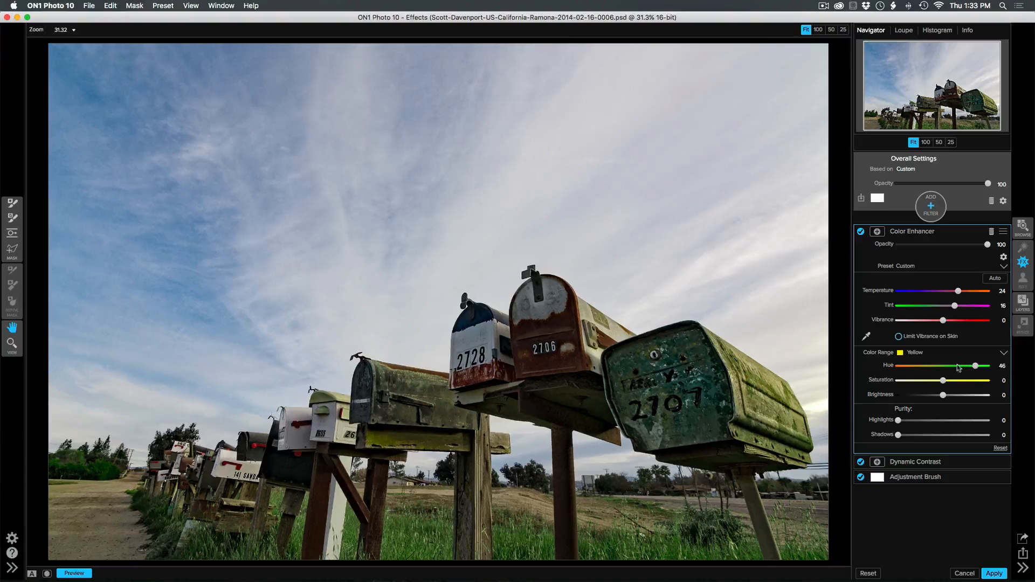
pyautogui.click(957, 367)
pyautogui.moveTo(958, 368); pyautogui.dragTo(952, 369)
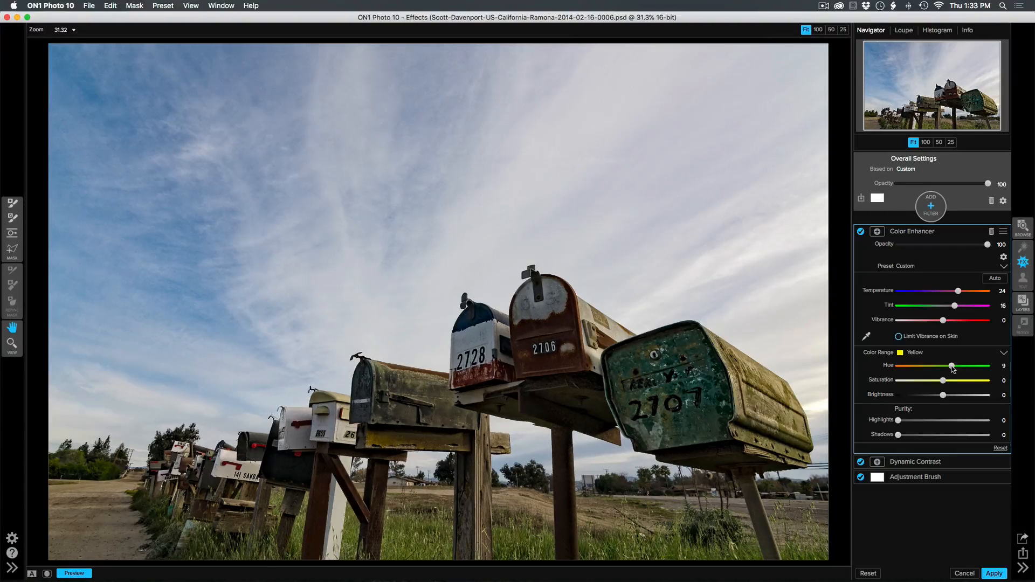
# Slightly raise the hue and saturation of the Blue color range in the Color Enhancer filter
pyautogui.click(917, 353)
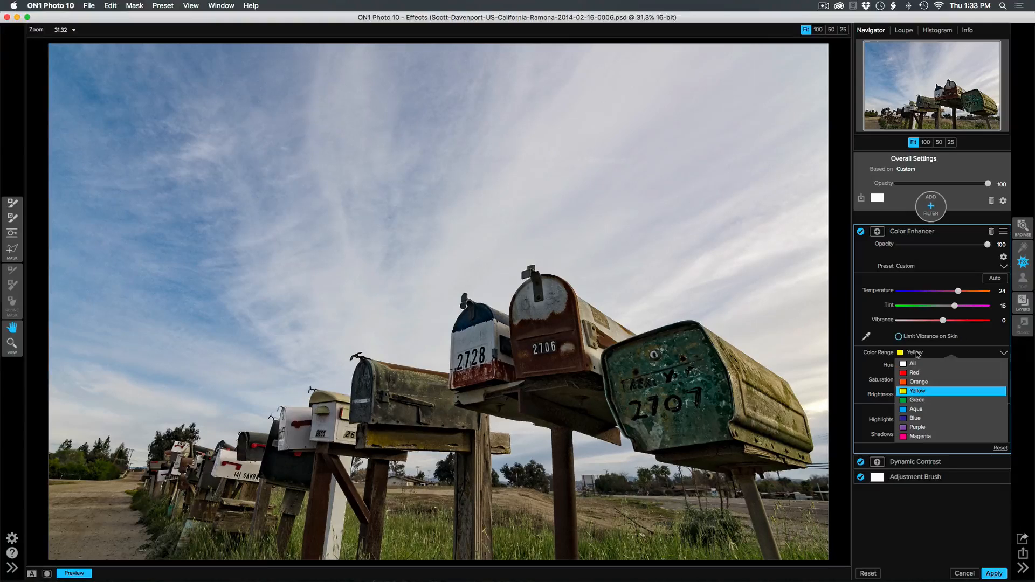
pyautogui.click(908, 419)
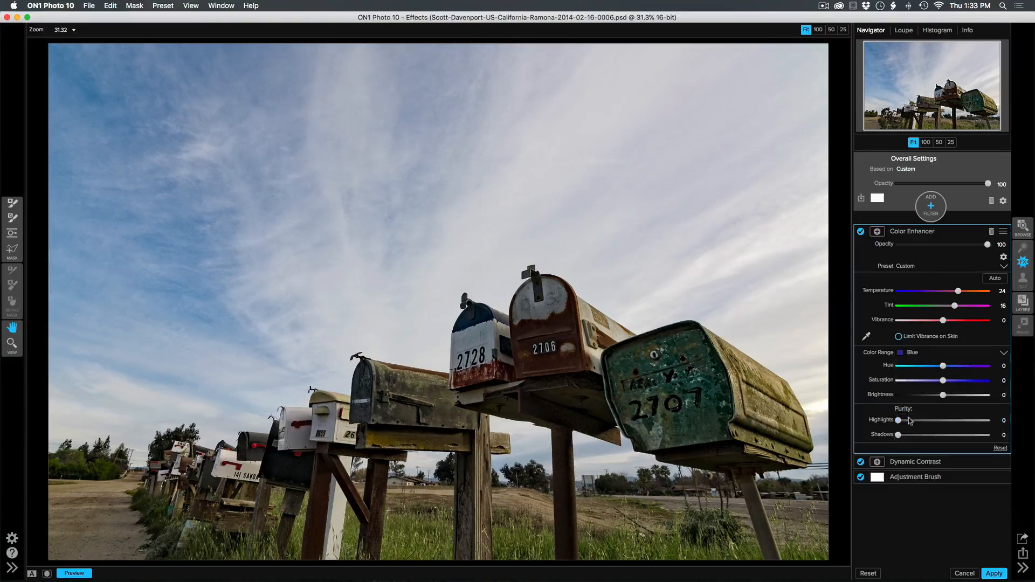
pyautogui.click(951, 381)
pyautogui.moveTo(944, 366); pyautogui.dragTo(948, 367)
pyautogui.moveTo(952, 382); pyautogui.dragTo(955, 384)
# Add a Sharpening filter and place an Edges-shaped mask on it, centred on the mailboxes just below number 2728
pyautogui.click(925, 212)
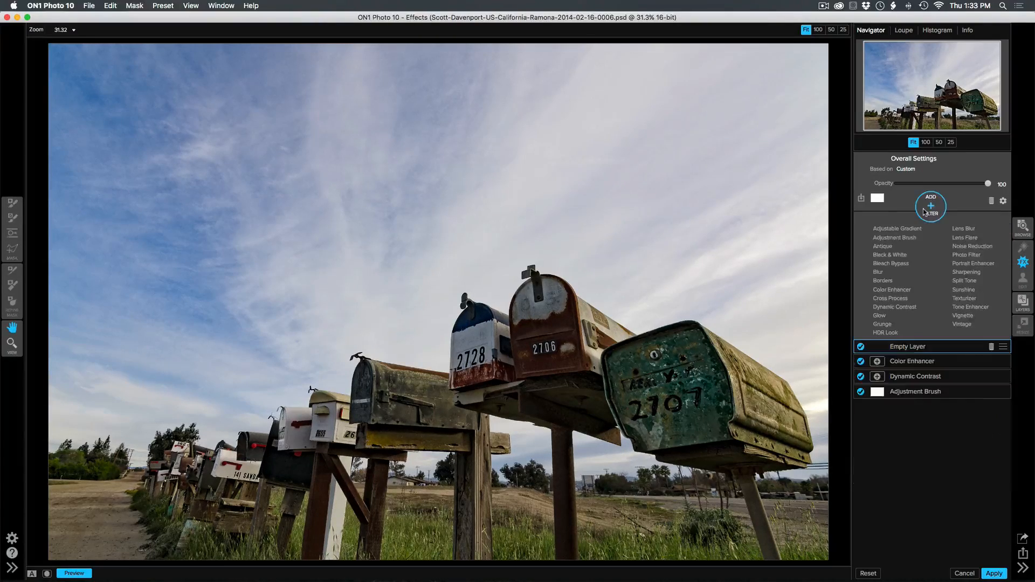
pyautogui.click(966, 273)
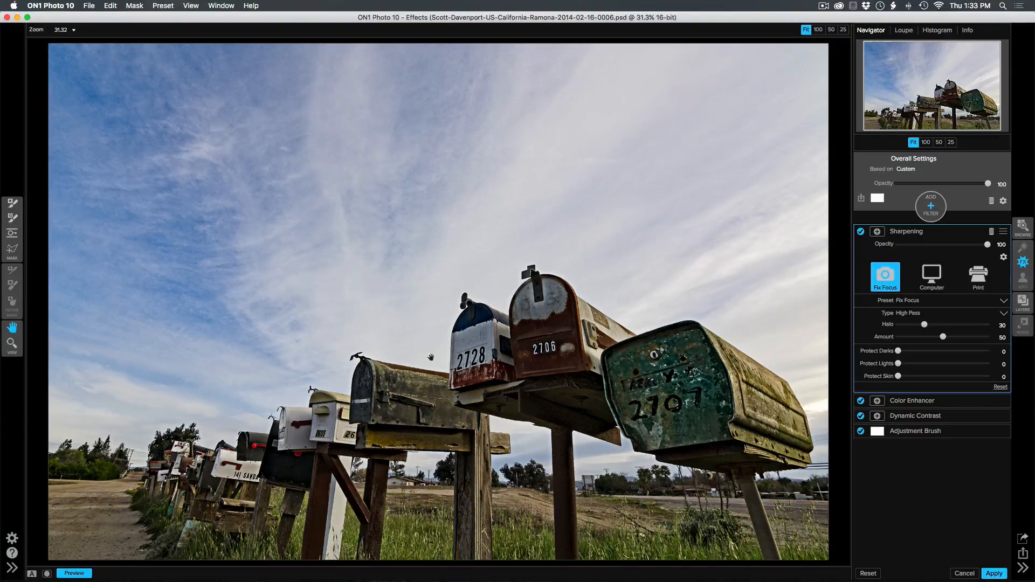
pyautogui.click(11, 233)
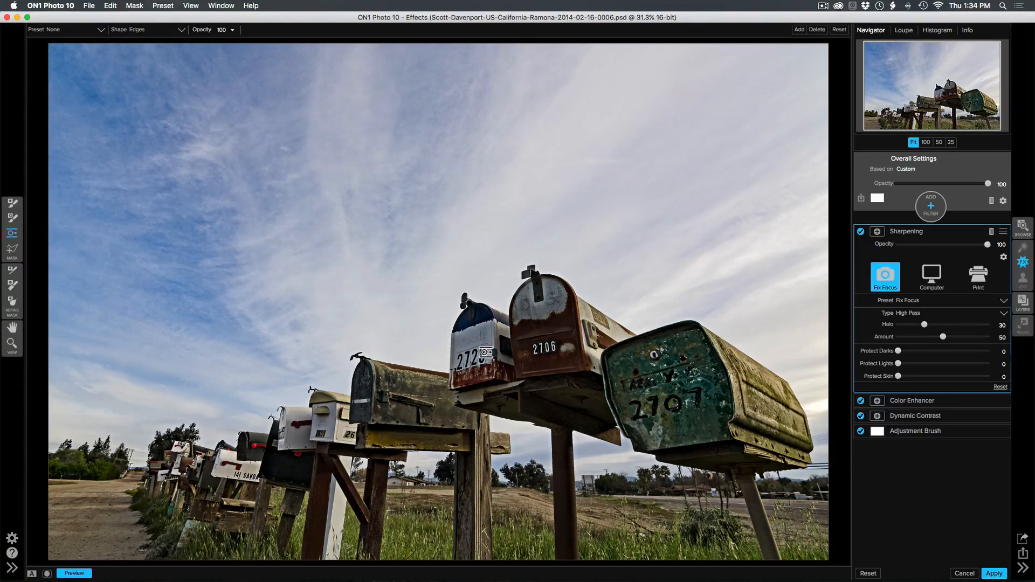
pyautogui.click(484, 406)
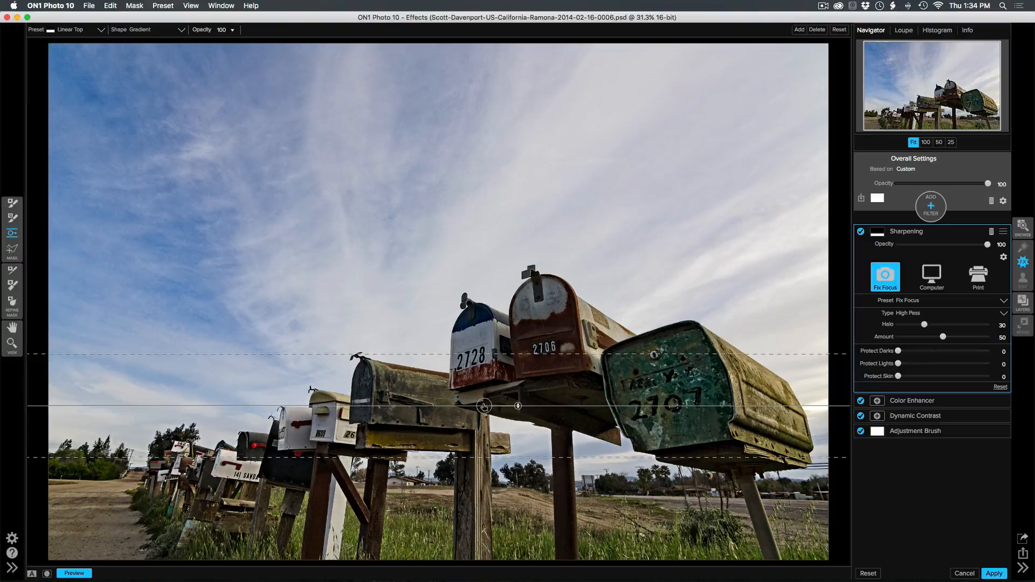
pyautogui.click(180, 31)
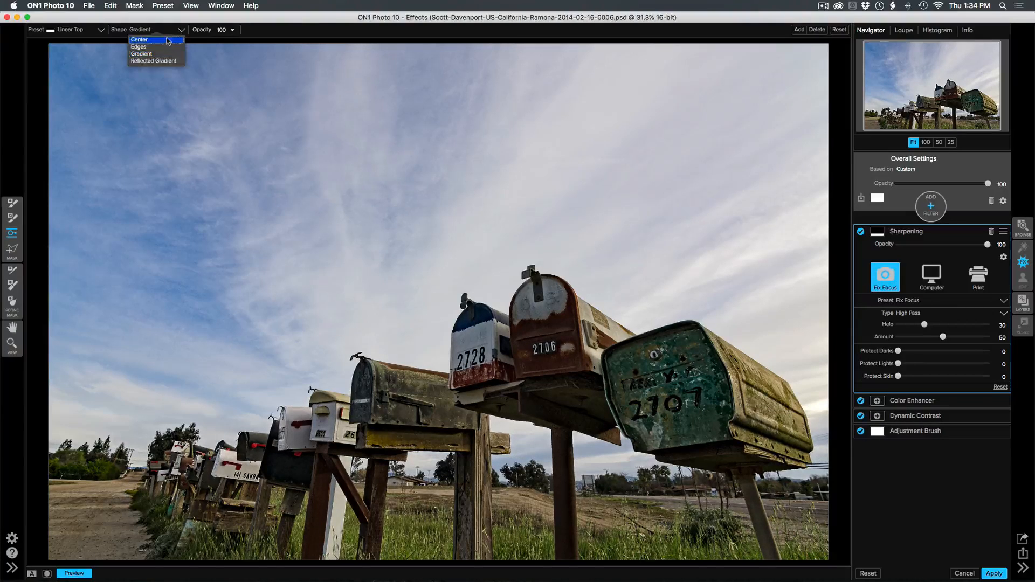
pyautogui.click(162, 50)
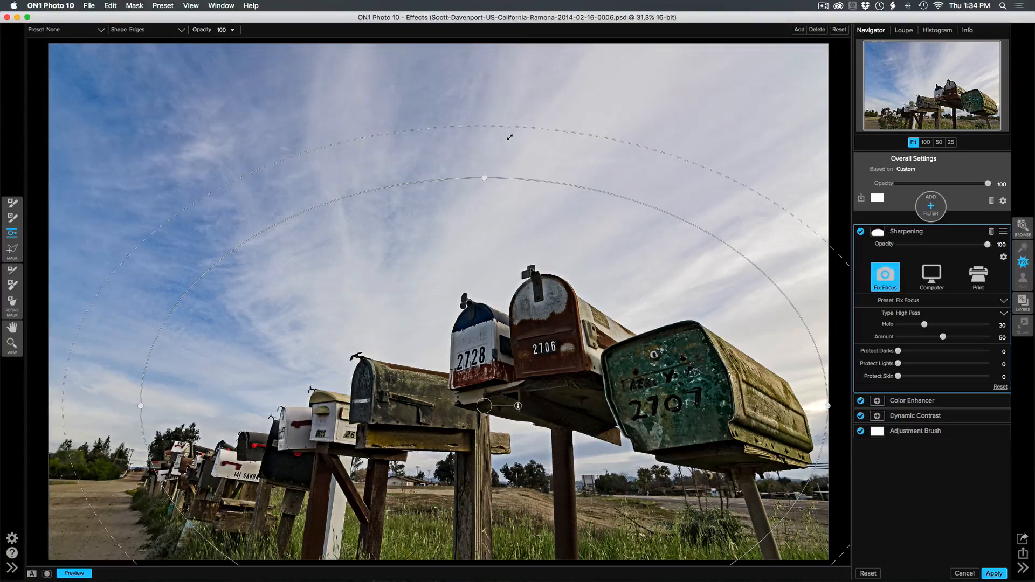
# With the mask overlay shown, flatten and tilt the Sharpening mask's ellipse along the mailbox row and widen its feather
pyautogui.press('o')
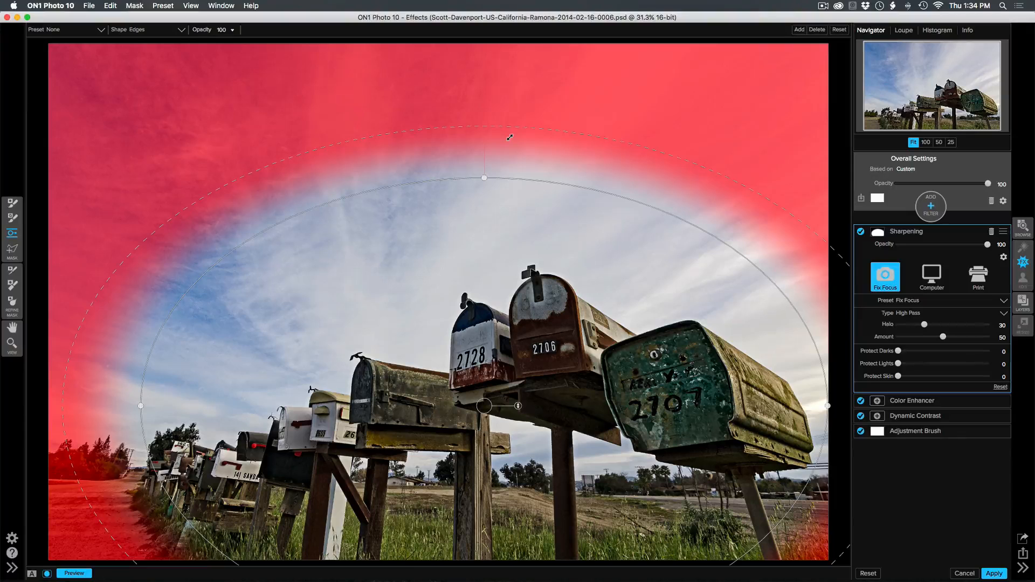
pyautogui.moveTo(484, 178); pyautogui.dragTo(478, 296)
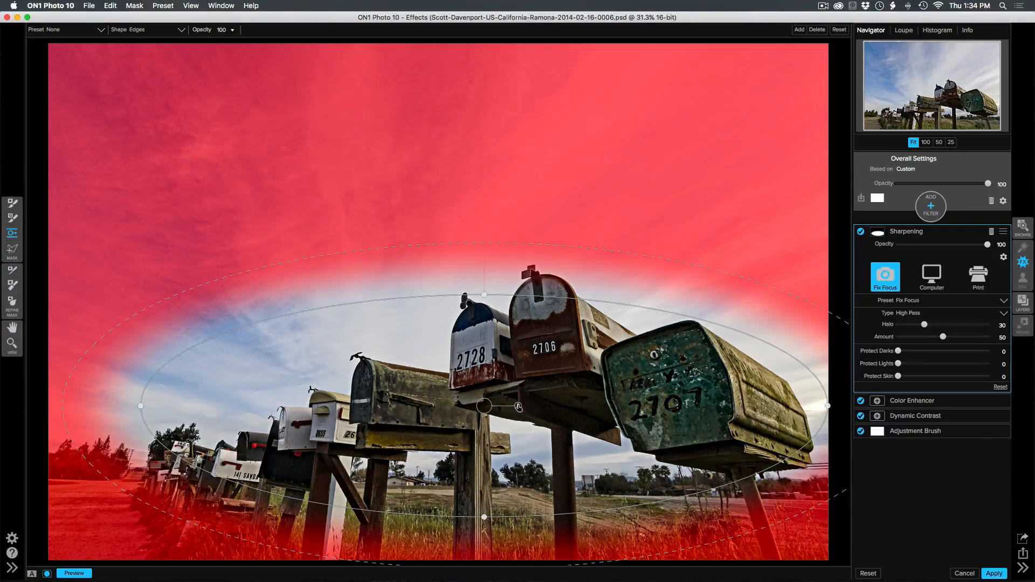
pyautogui.moveTo(518, 408); pyautogui.dragTo(457, 430)
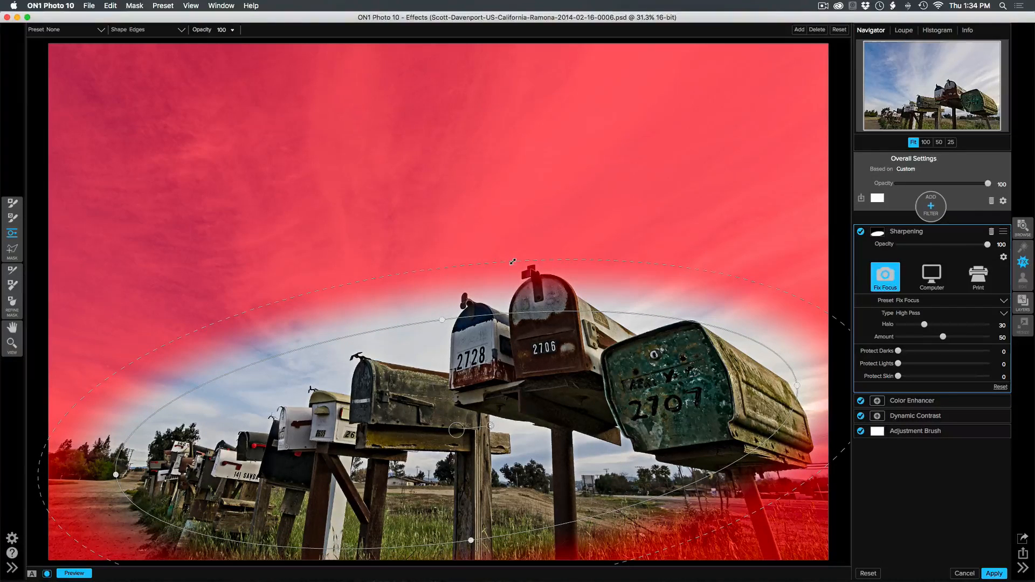
pyautogui.moveTo(513, 261); pyautogui.dragTo(516, 224)
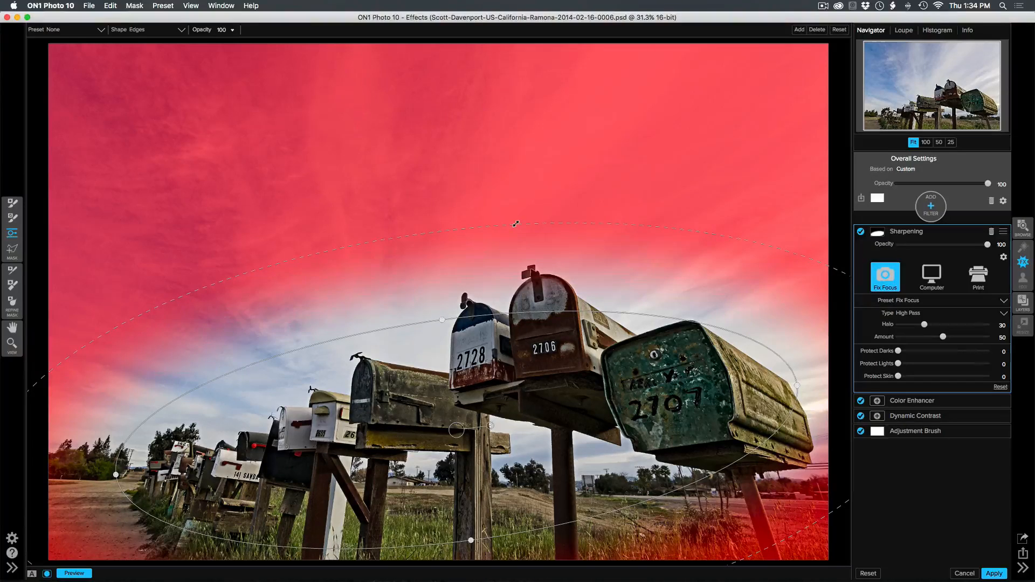
pyautogui.moveTo(442, 320); pyautogui.dragTo(442, 334)
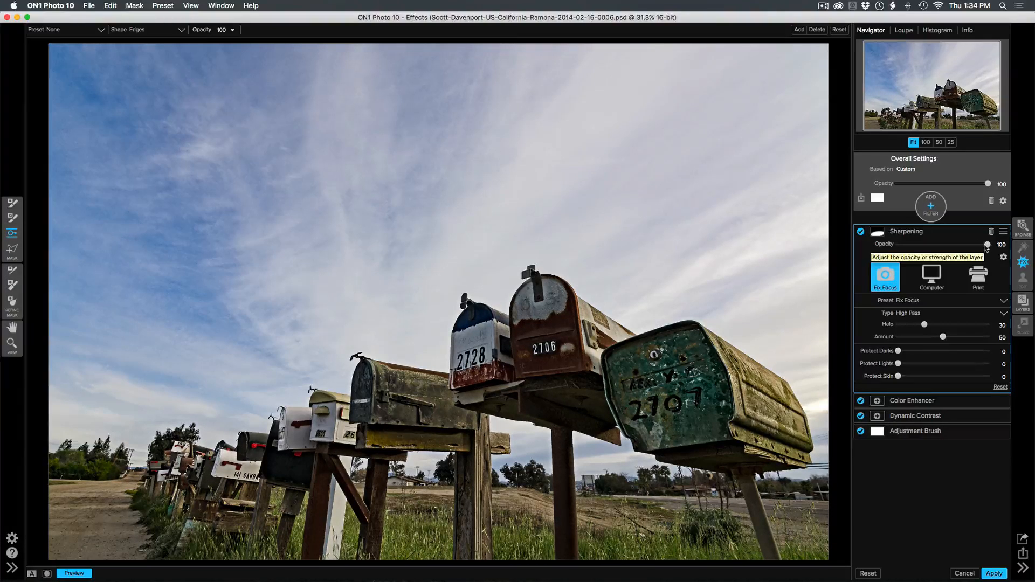
# Set the Sharpening filter's opacity to 29
pyautogui.moveTo(986, 247); pyautogui.dragTo(909, 247)
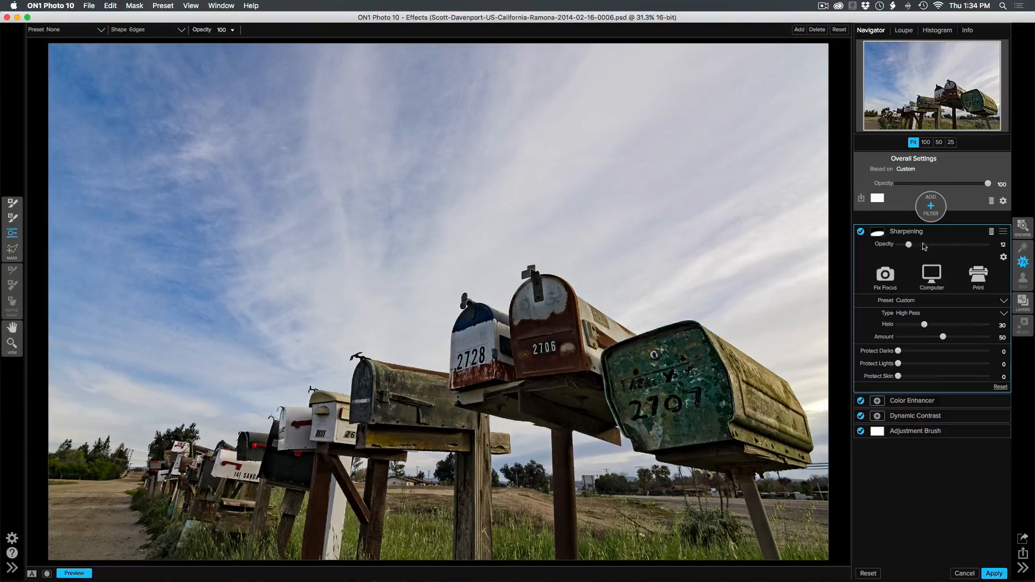
pyautogui.click(953, 246)
pyautogui.click(941, 246)
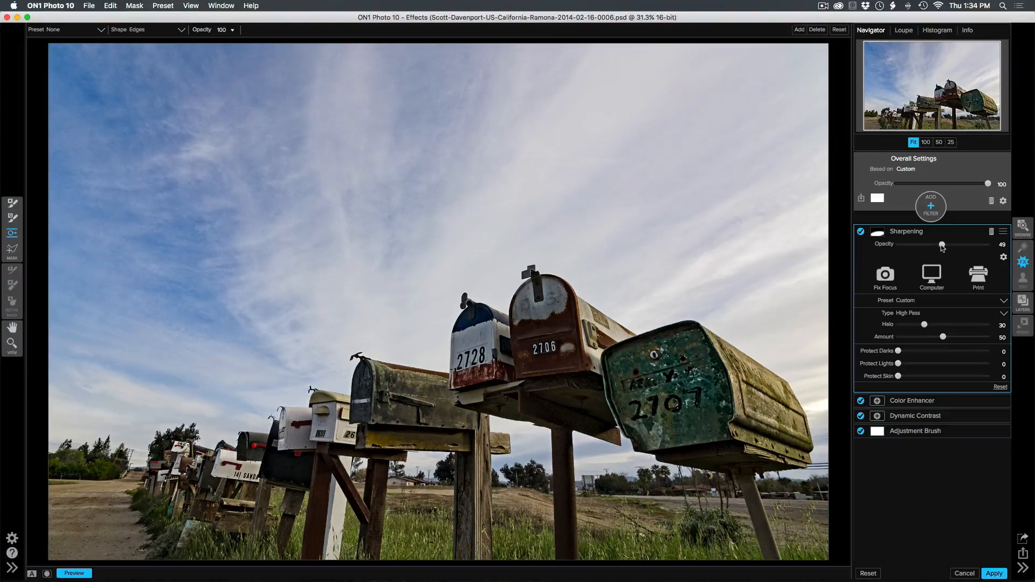
pyautogui.click(923, 246)
pyautogui.moveTo(918, 247); pyautogui.dragTo(930, 247)
pyautogui.moveTo(929, 247); pyautogui.dragTo(924, 248)
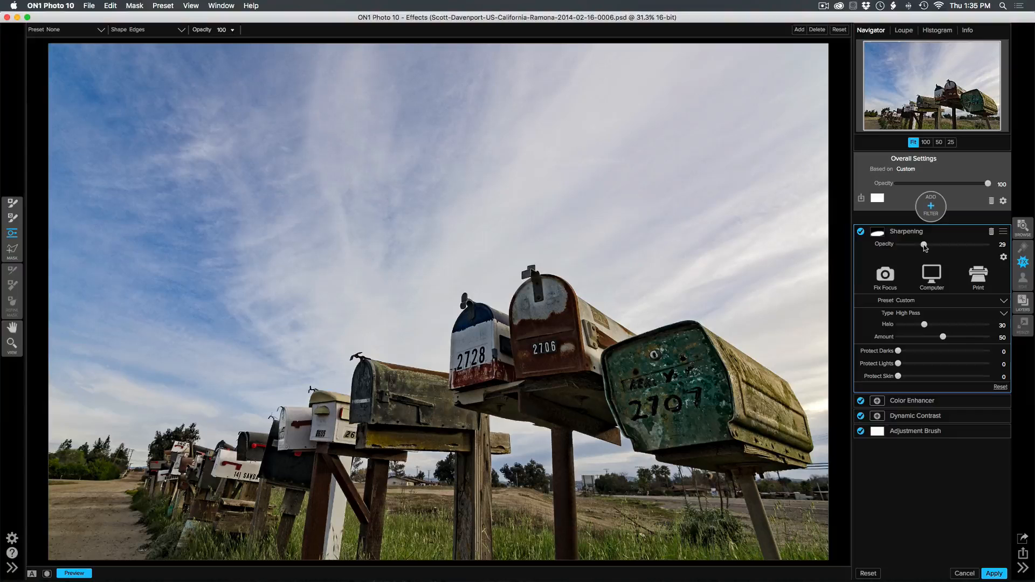
# Add a Vignette filter with Feather at 0 and Brightness at -72
pyautogui.click(929, 207)
pyautogui.click(928, 214)
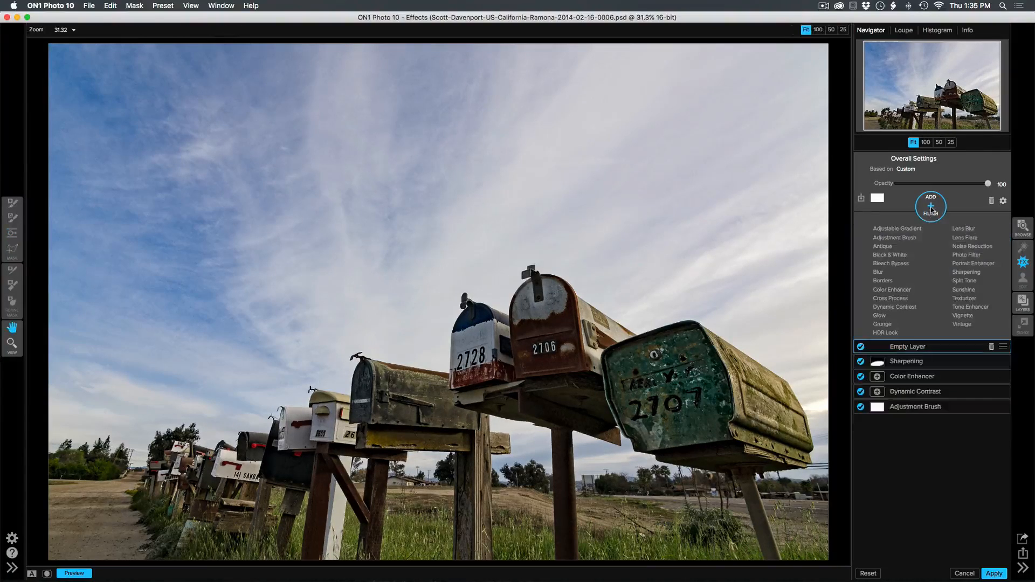
pyautogui.click(956, 316)
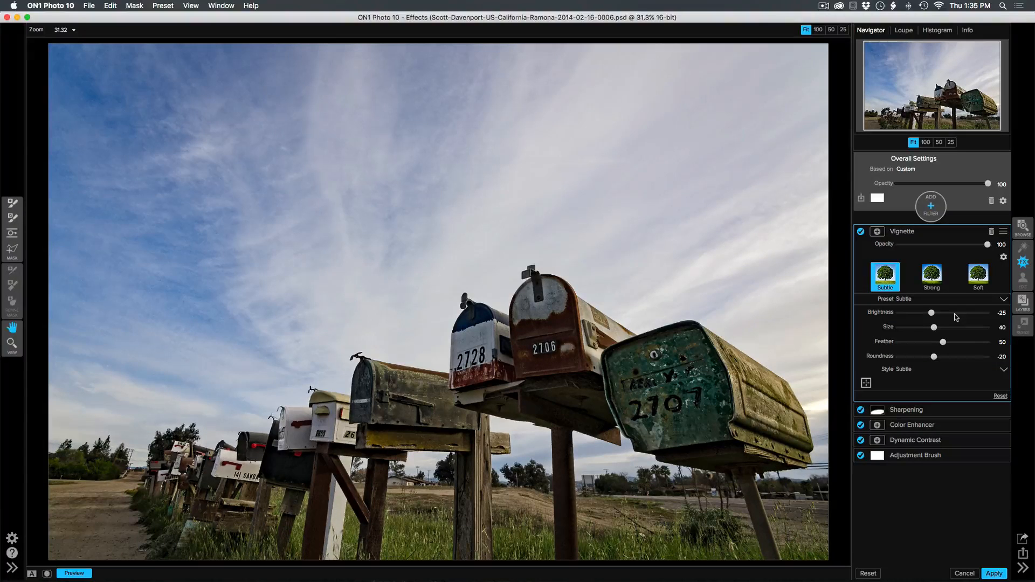
pyautogui.click(897, 343)
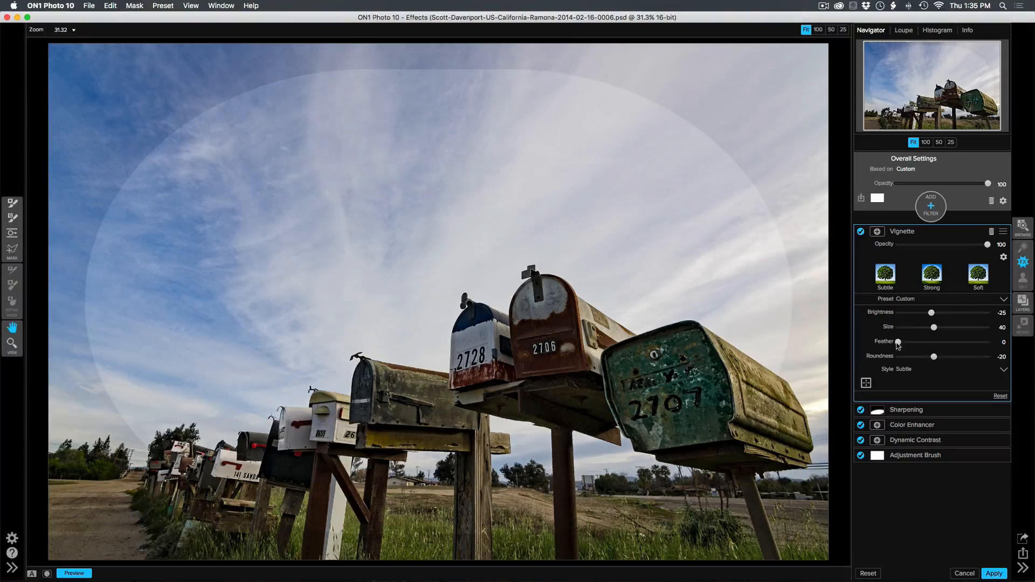
pyautogui.click(910, 313)
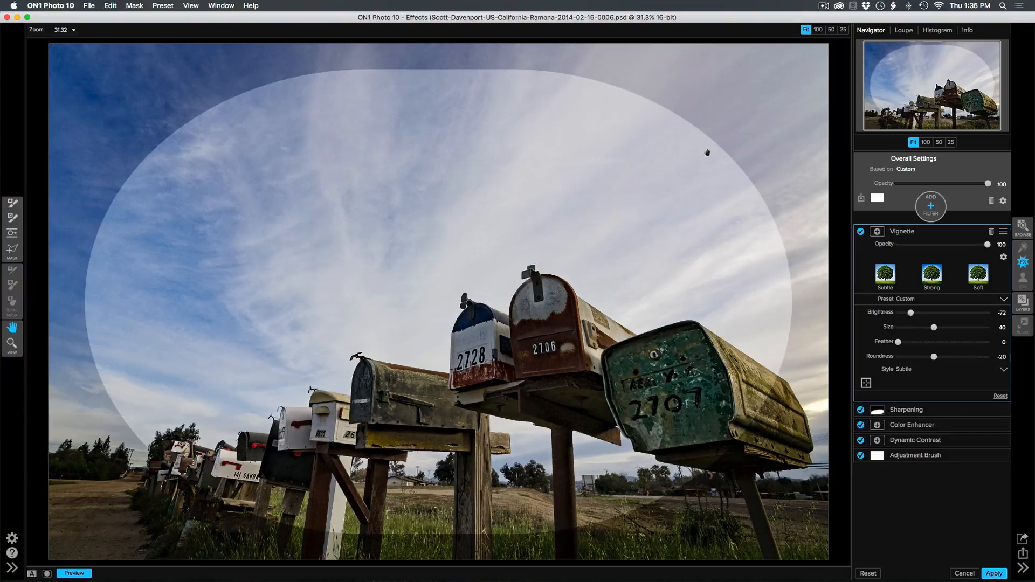
# Move the vignette's centre down onto the row of mailboxes, just below the mailbox numbered 2728
pyautogui.click(866, 384)
pyautogui.click(445, 362)
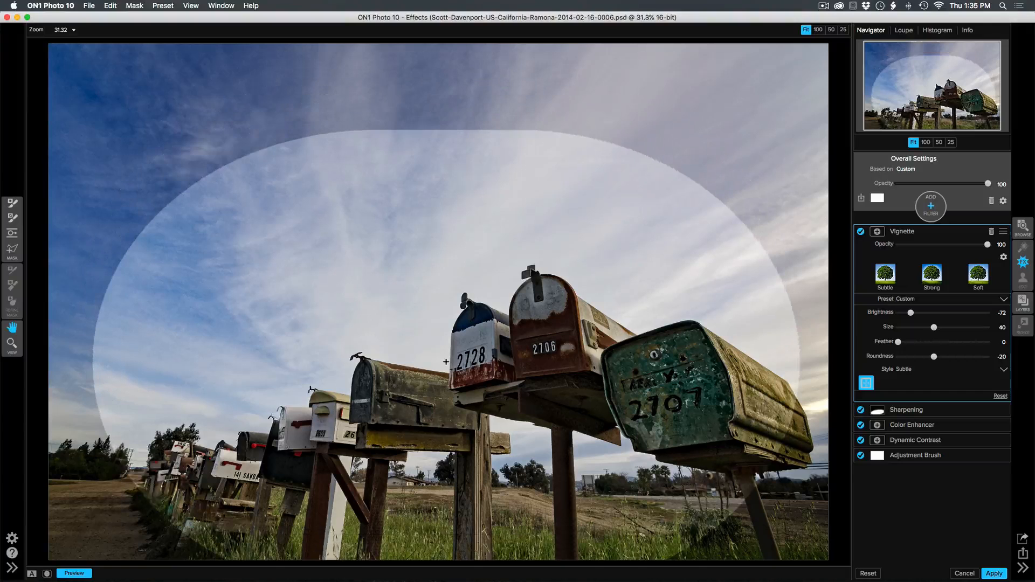
pyautogui.moveTo(446, 361); pyautogui.dragTo(444, 397)
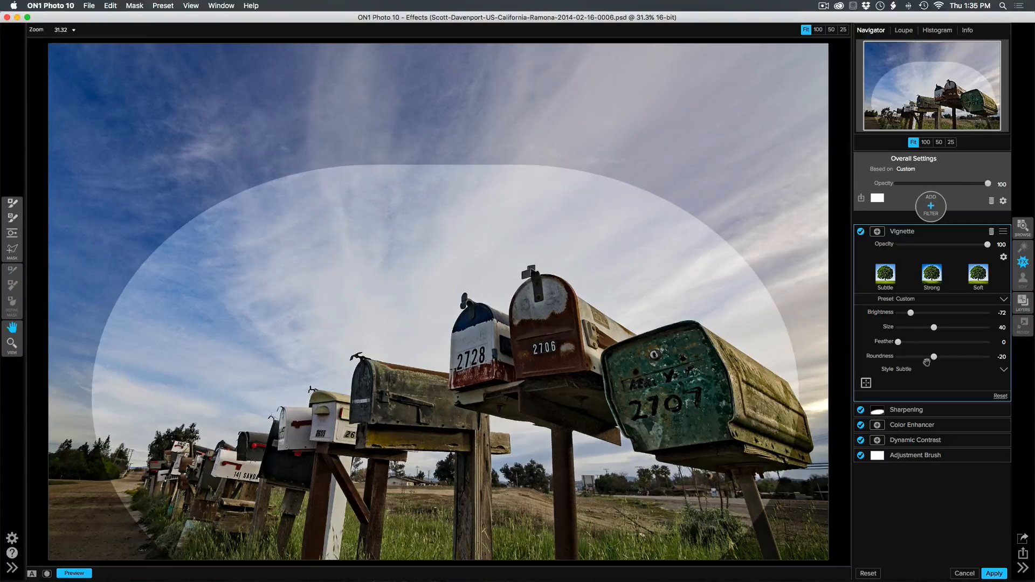
# Set the vignette's Feather to 95, Brightness to -74 and Roundness to -24
pyautogui.click(982, 341)
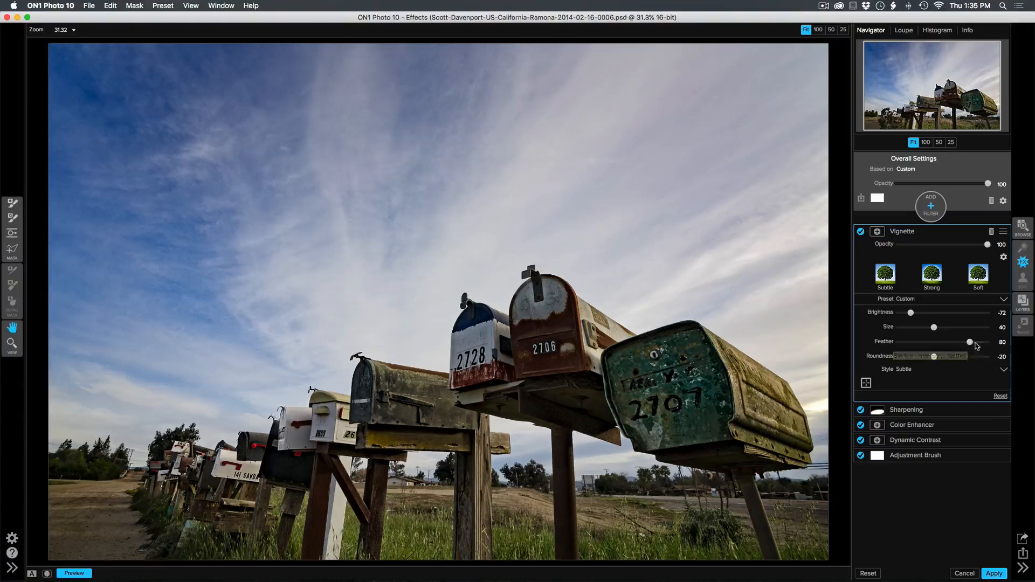
pyautogui.moveTo(910, 315); pyautogui.dragTo(910, 316)
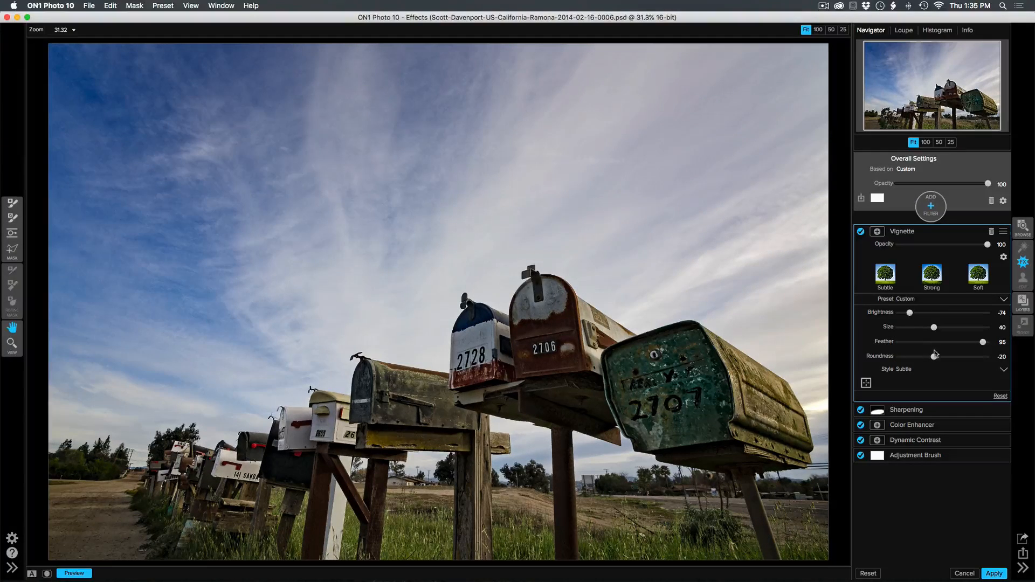
pyautogui.moveTo(934, 357); pyautogui.dragTo(932, 358)
# Review the filters by re-enabling them one at a time from Adjustment Brush up to Vignette, and compare the full result with the original
pyautogui.click(926, 458)
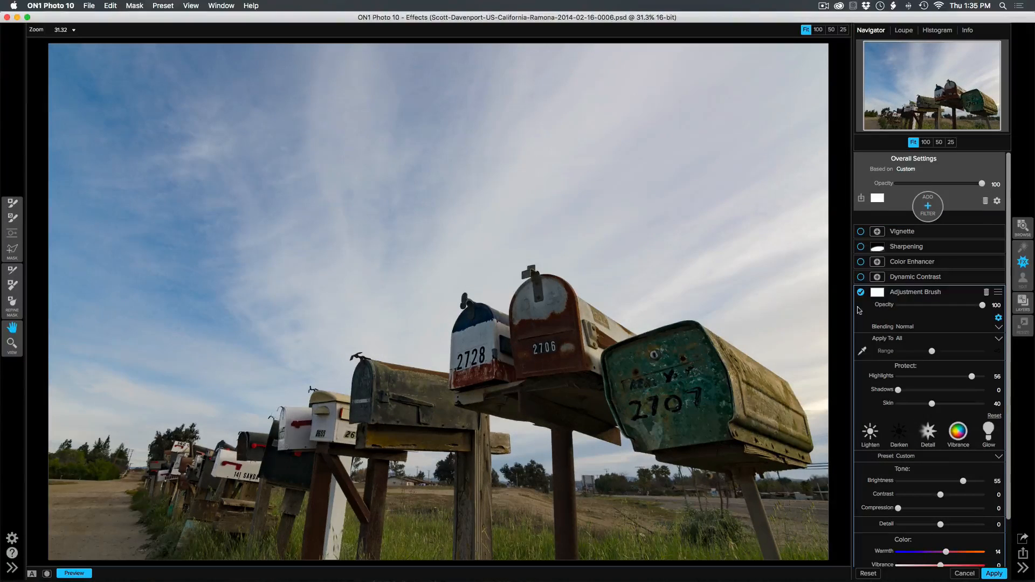
pyautogui.click(860, 292)
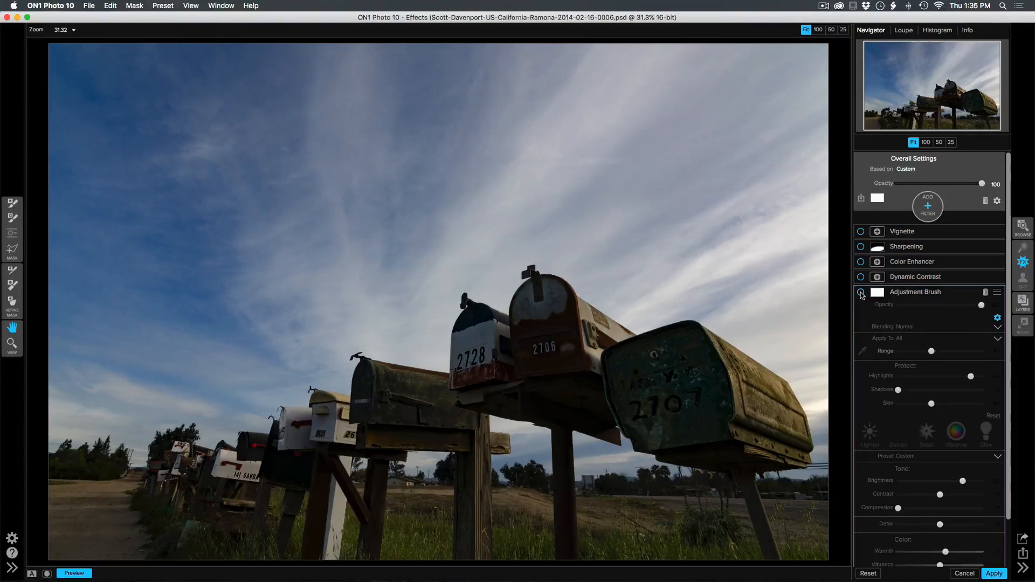
pyautogui.click(861, 292)
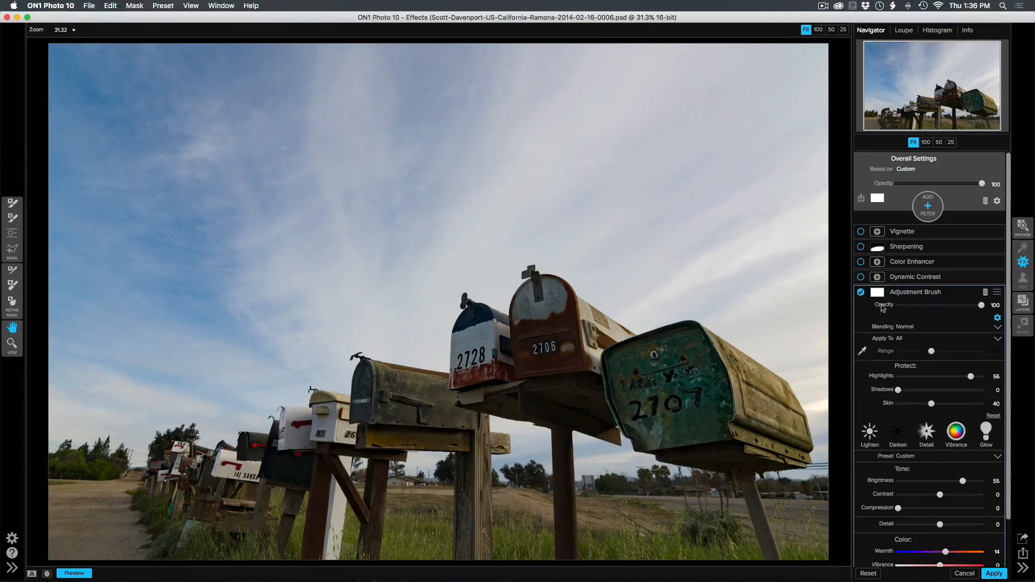
pyautogui.click(861, 277)
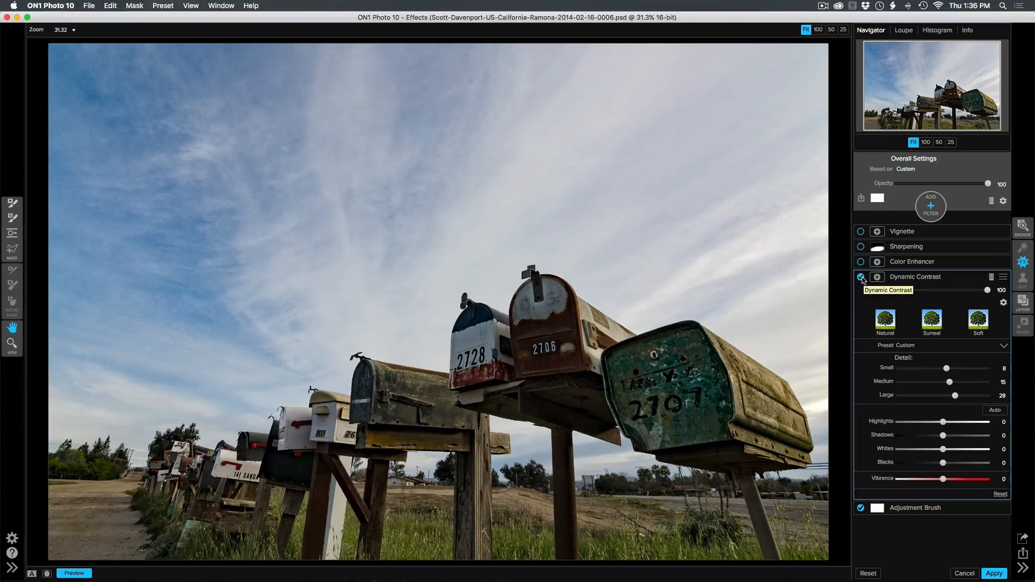
pyautogui.click(861, 262)
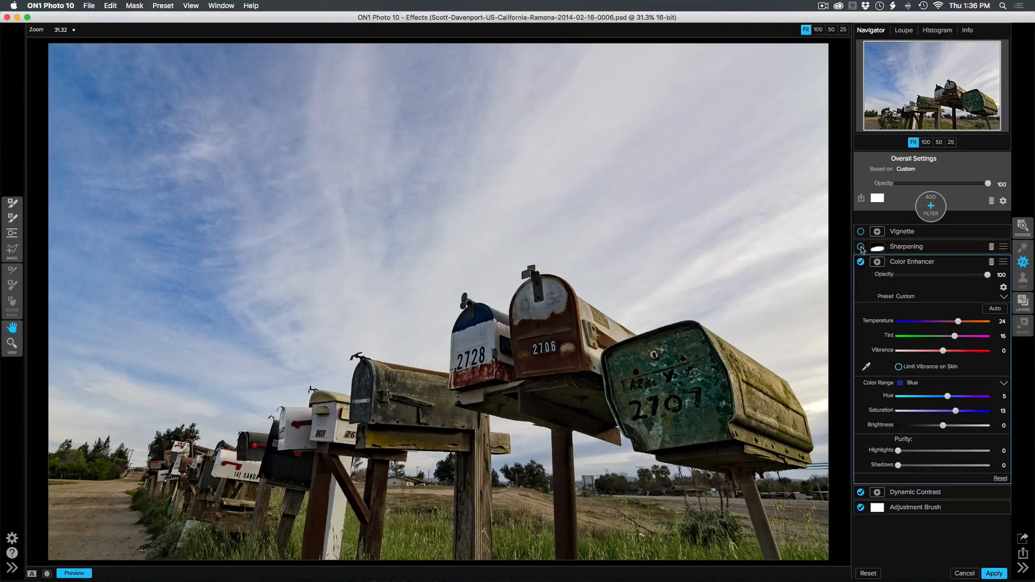
pyautogui.click(861, 248)
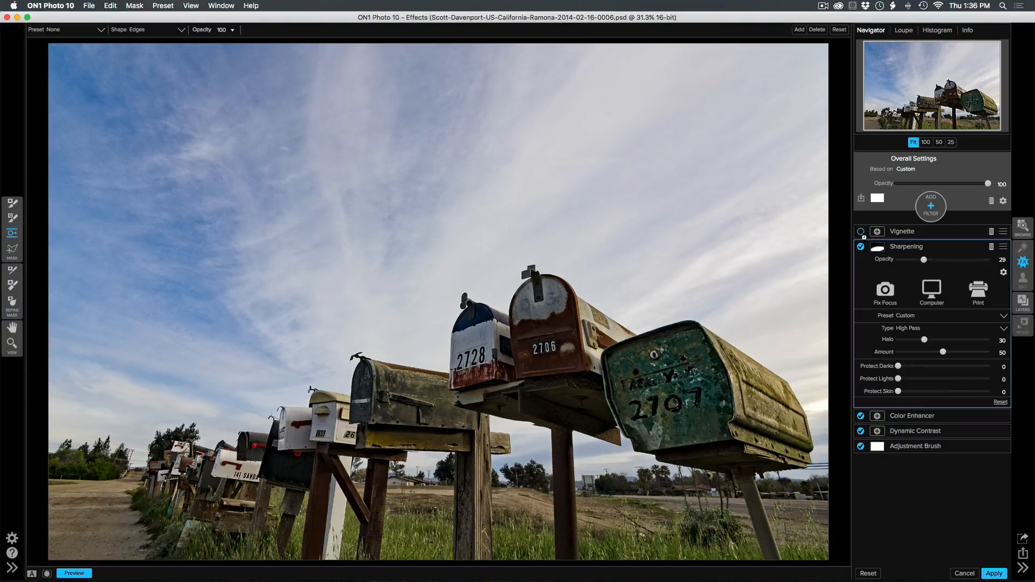
pyautogui.click(860, 232)
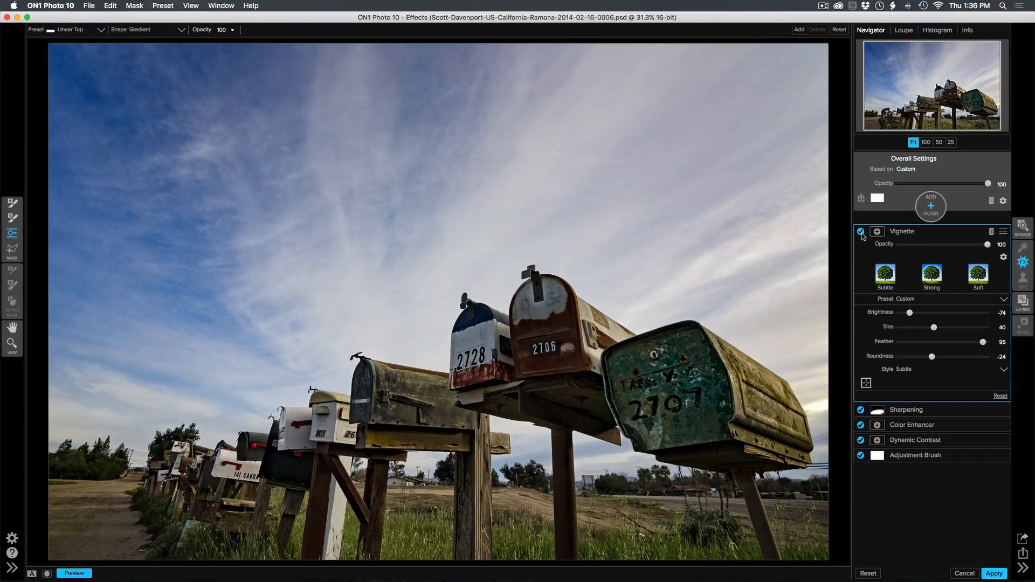
pyautogui.press('super+p')
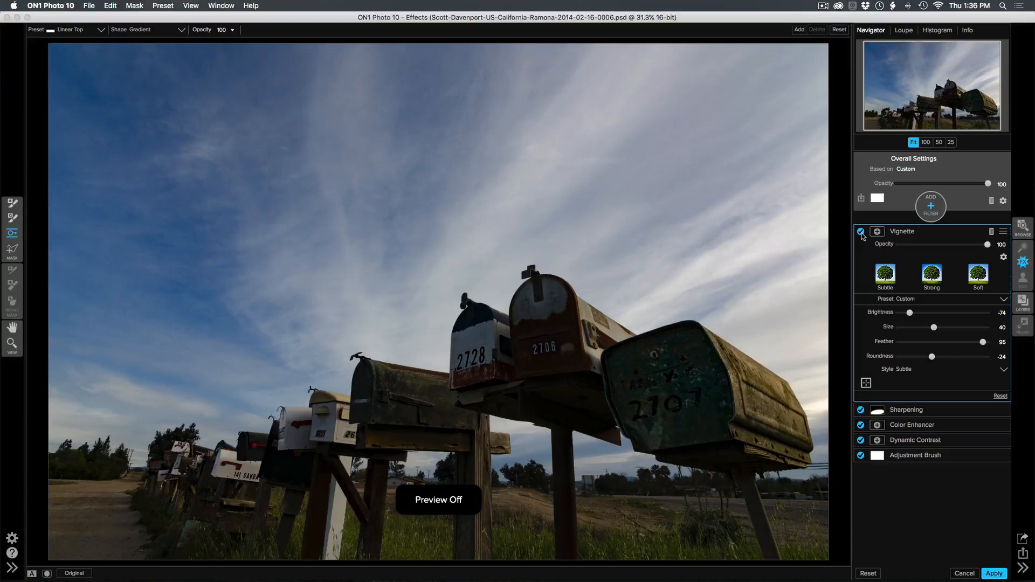
pyautogui.press('super+p')
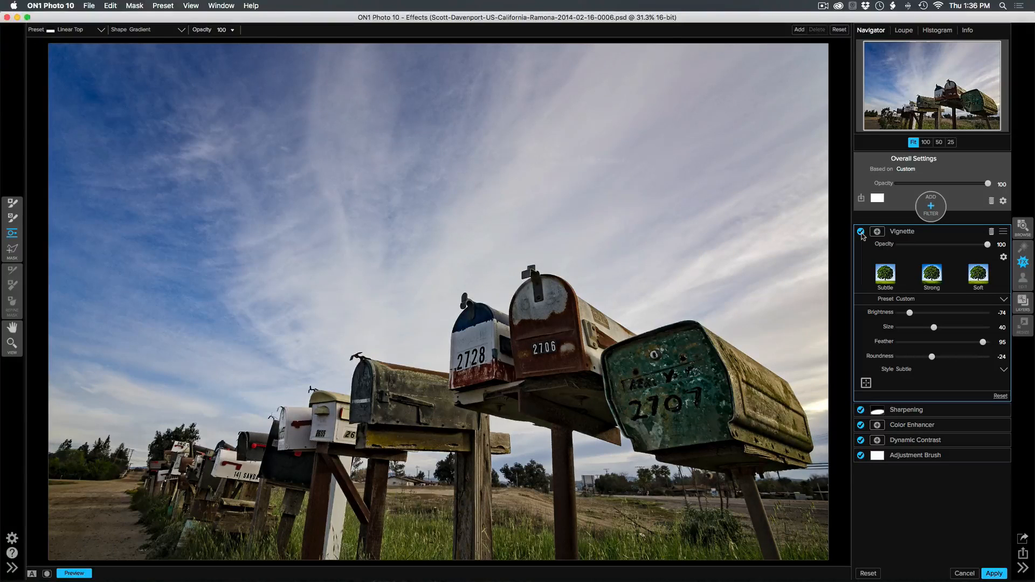